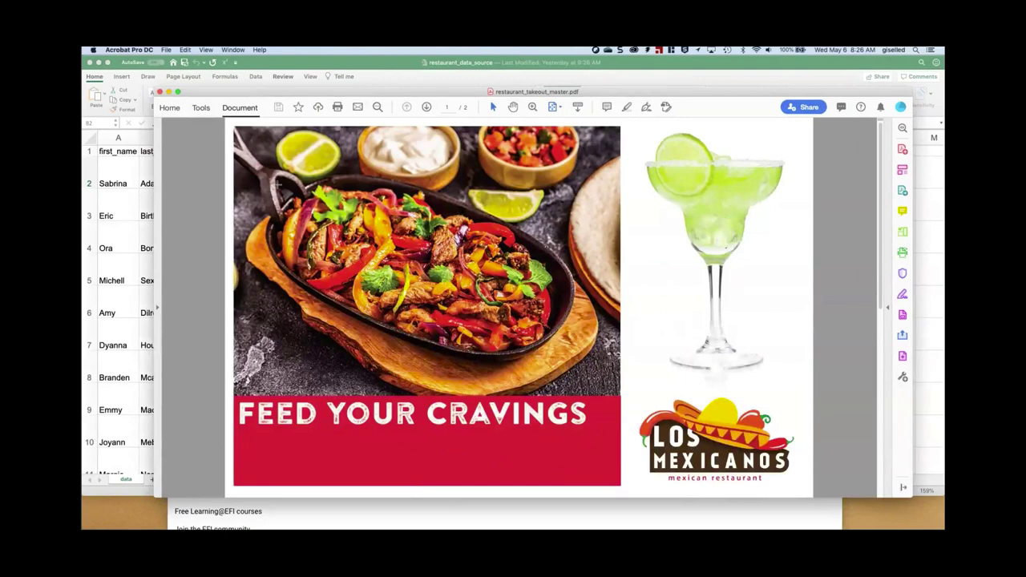
Step: View page 2 of restaurant_takeout_master.pdf, and close the PDF and the restaurant_data_source spreadsheet
key("Right")
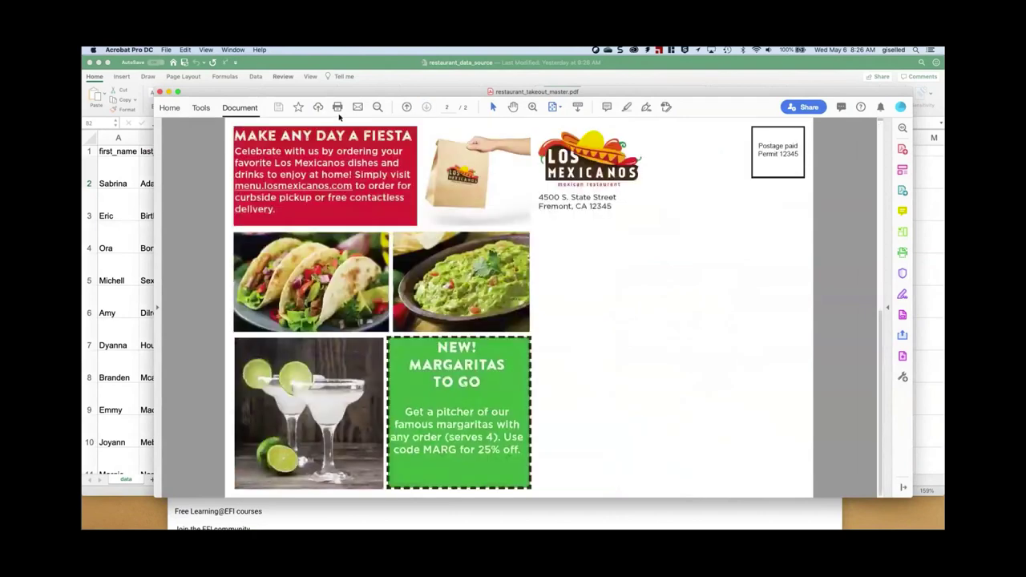
left_click(160, 94)
left_click(166, 122)
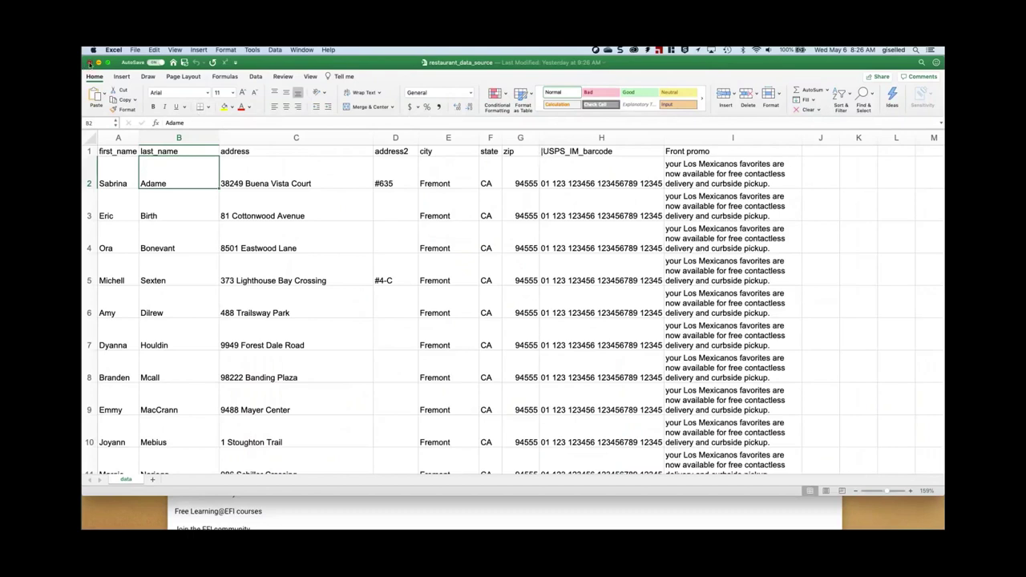
left_click(90, 63)
left_click_drag(464, 117, 465, 93)
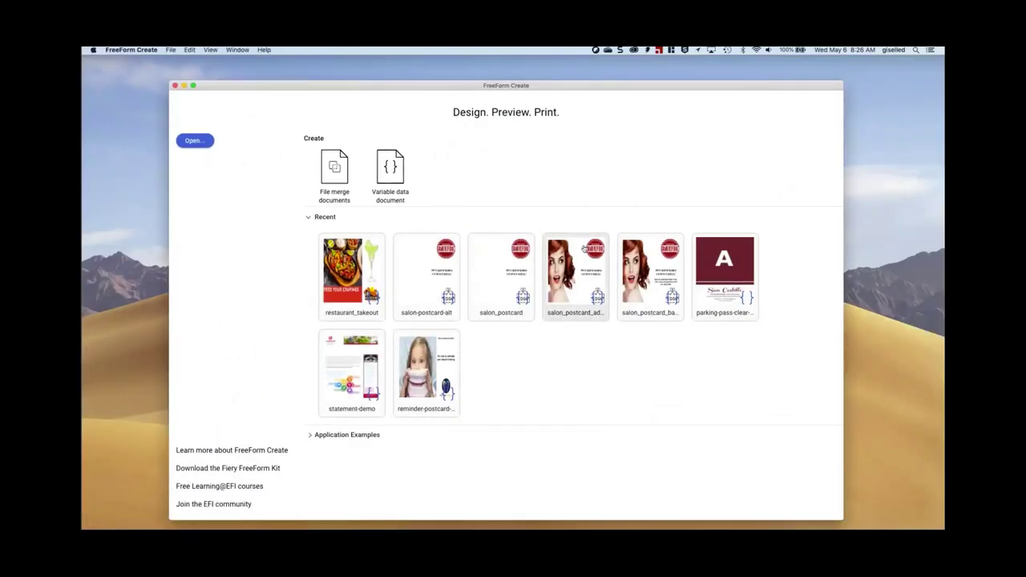
Step: Start a variable data document in FreeForm Create with restaurant_takeout_master.pdf as the master document
left_click(390, 167)
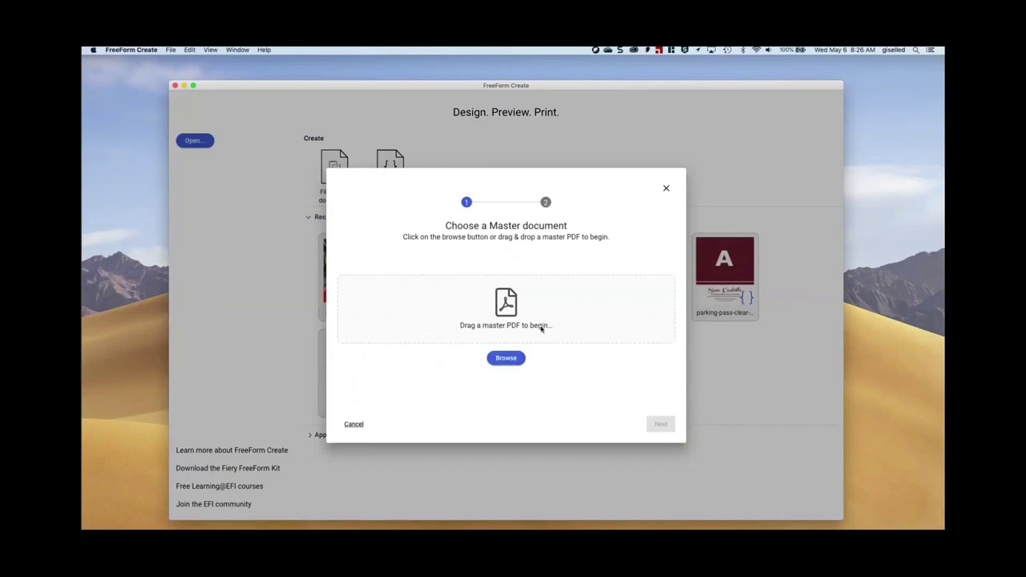
left_click(505, 357)
left_click(498, 202)
left_click(662, 282)
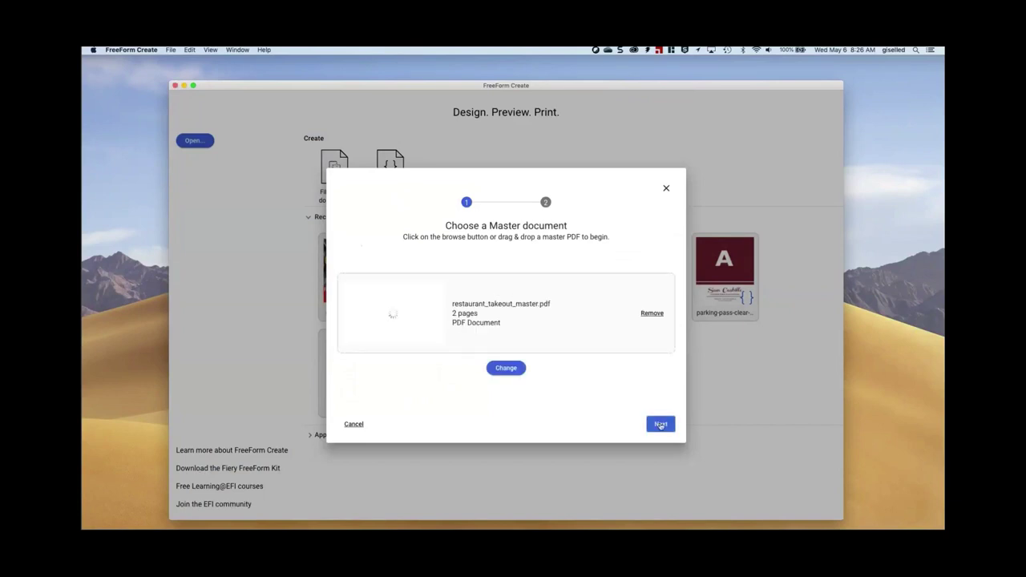
left_click(661, 424)
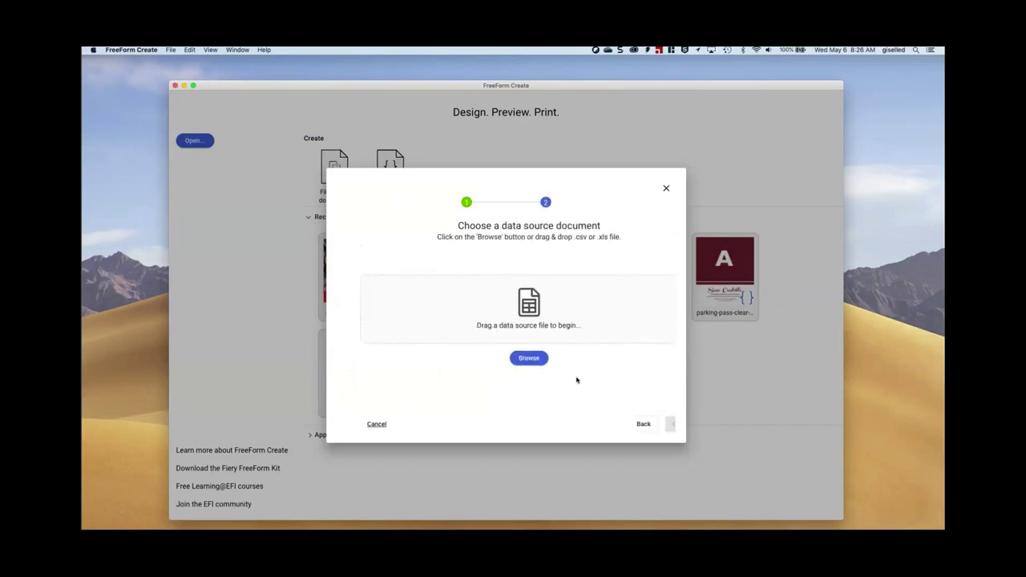
Step: Use restaurant_data_source.xlsx as the data source with all its columns enabled and create the document
left_click(513, 362)
left_click(459, 168)
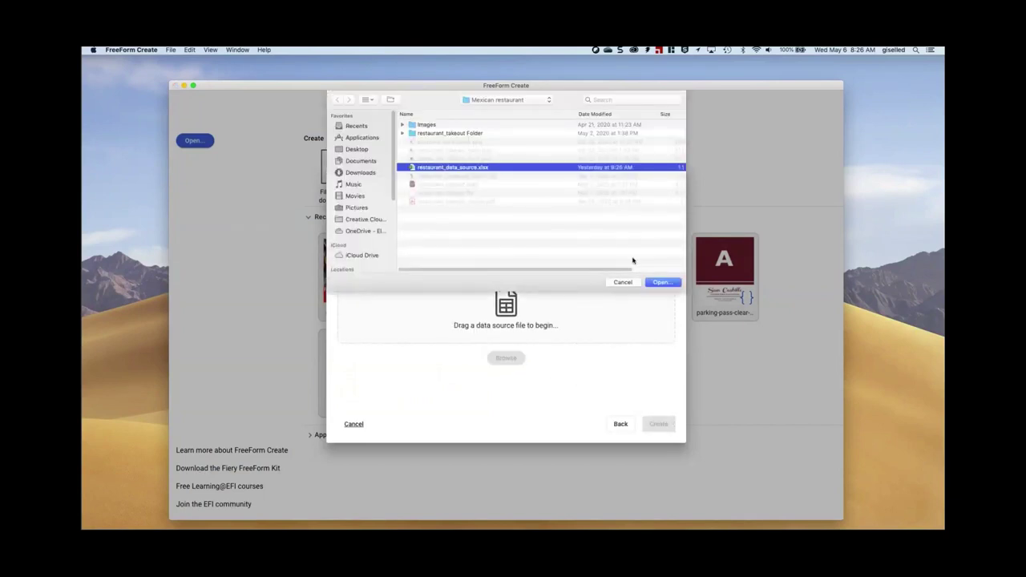
left_click(663, 282)
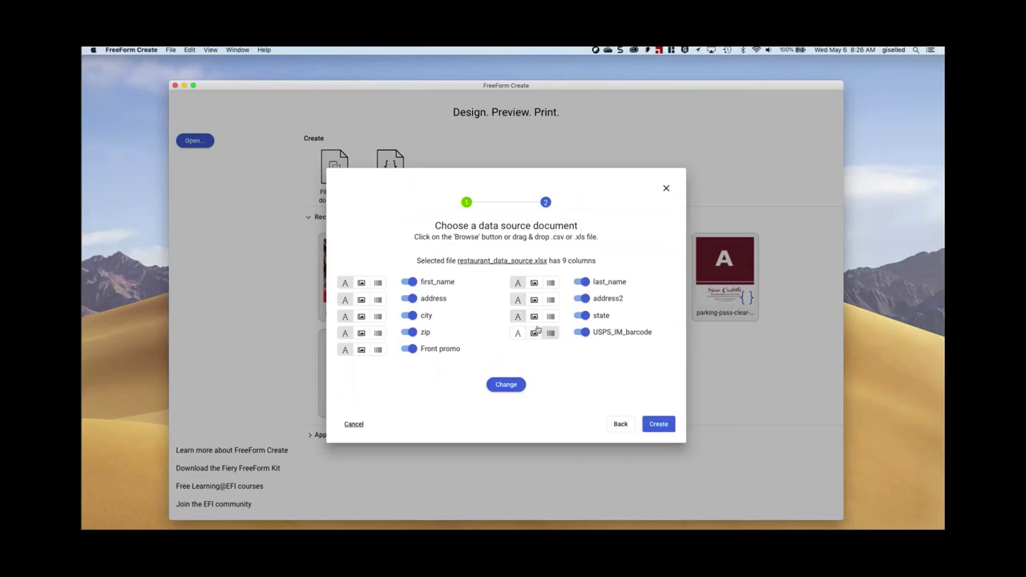
left_click(658, 424)
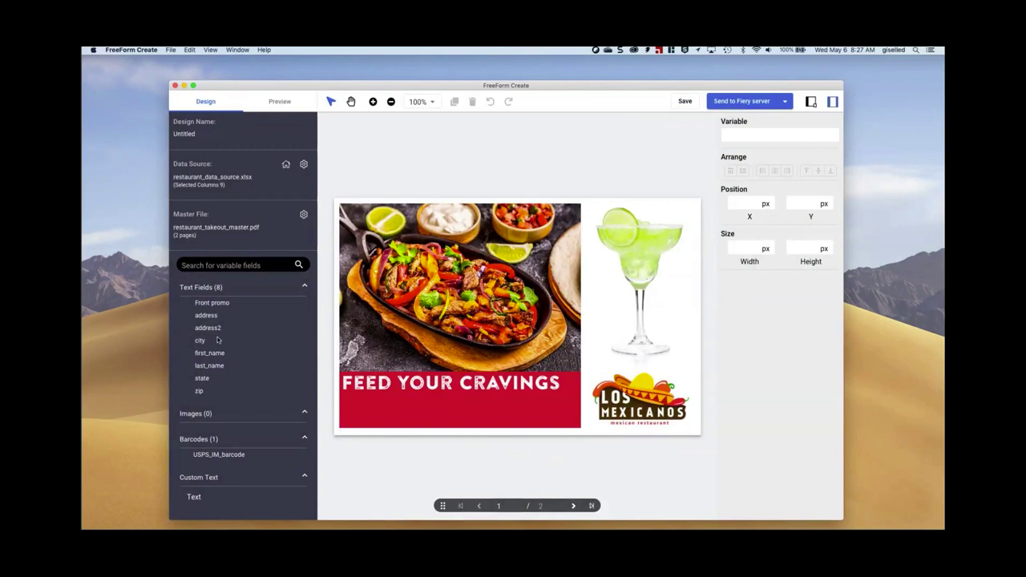
left_click_drag(602, 87, 595, 72)
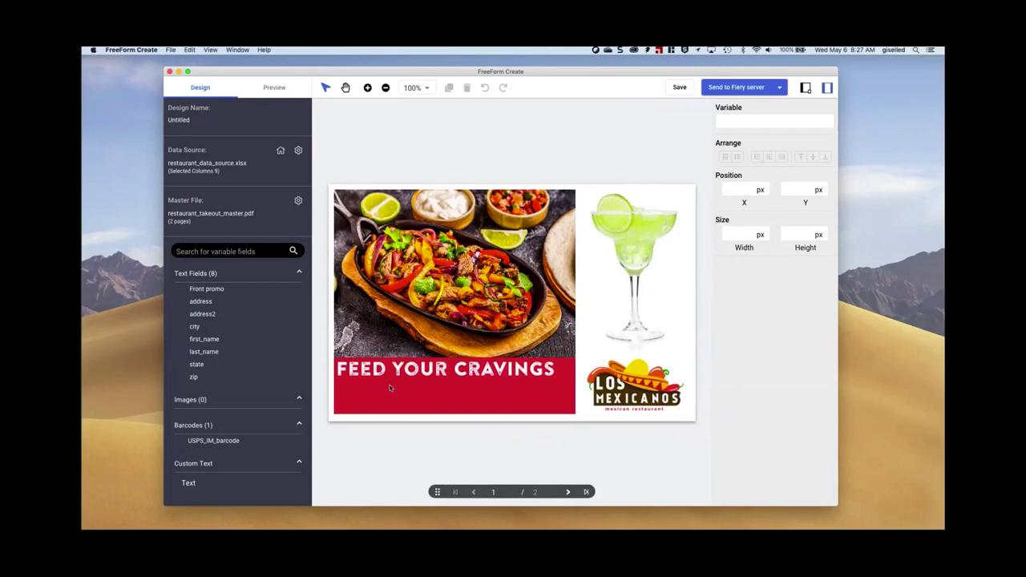
Step: Place the first_name field on the red band of page 1 and set its font to Gotham Medium
left_click_drag(200, 339, 375, 392)
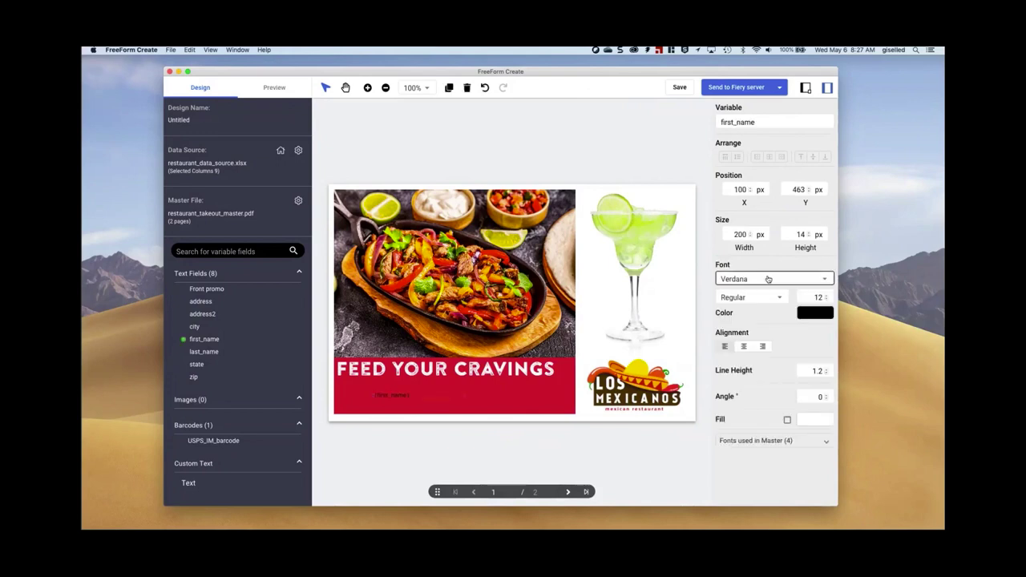
left_click(768, 279)
scroll(766, 274, "up", 10)
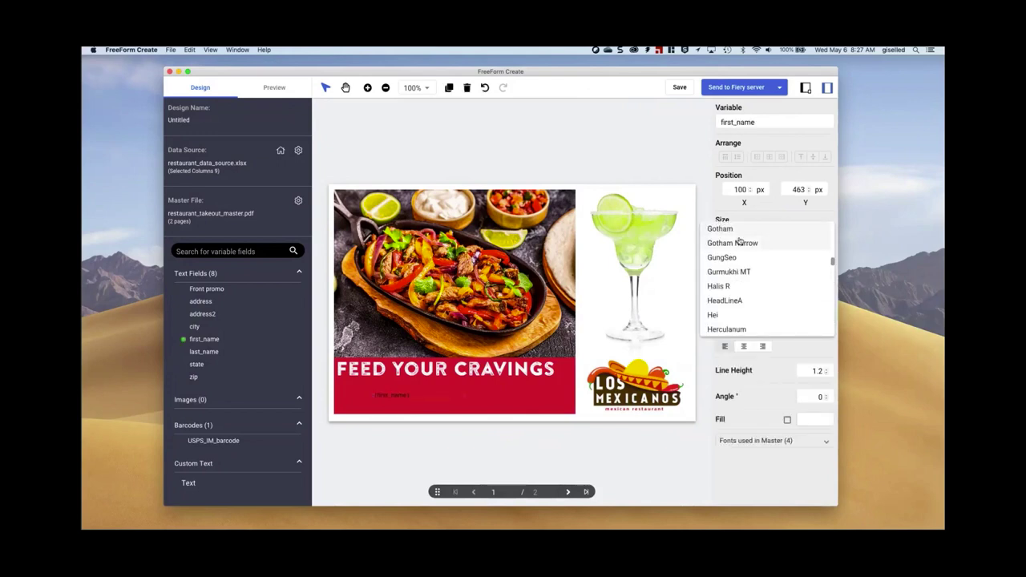
left_click(734, 227)
left_click(753, 298)
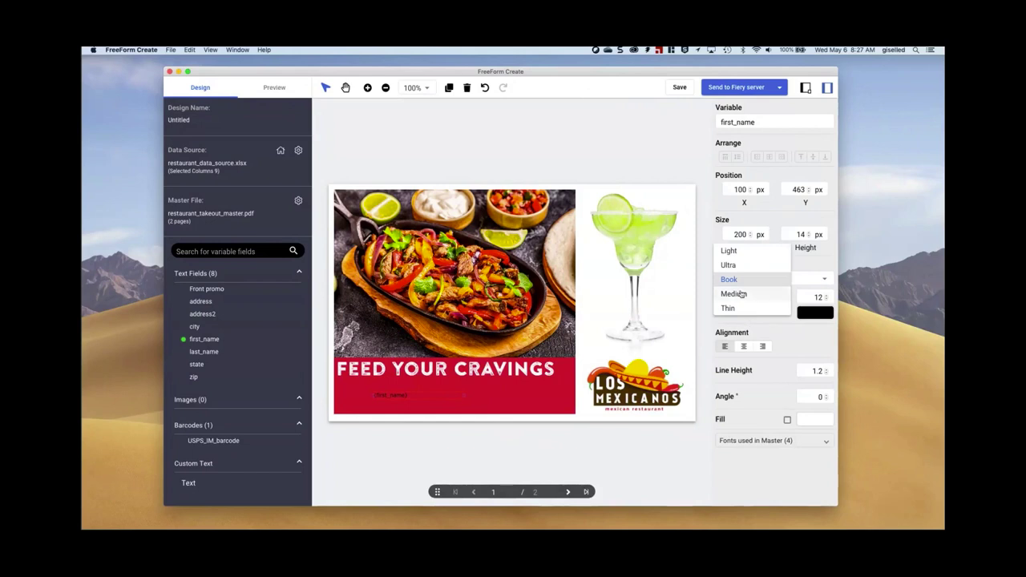
left_click(745, 293)
Step: Set the first_name field's font size to 18 and its text color to the white preset
left_click(810, 297)
double_click(810, 297)
type("18")
key("Return")
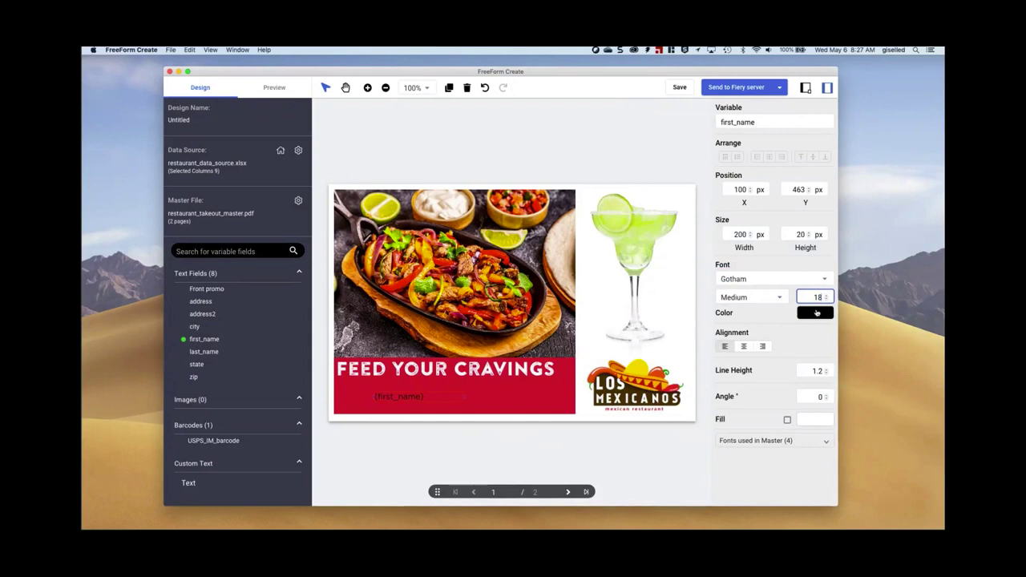
left_click(817, 313)
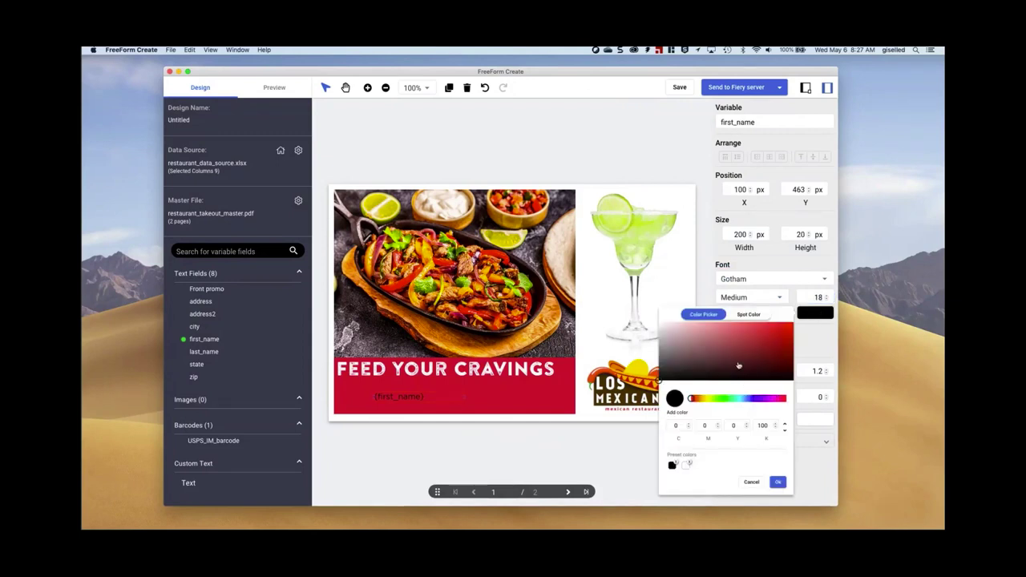
left_click(687, 465)
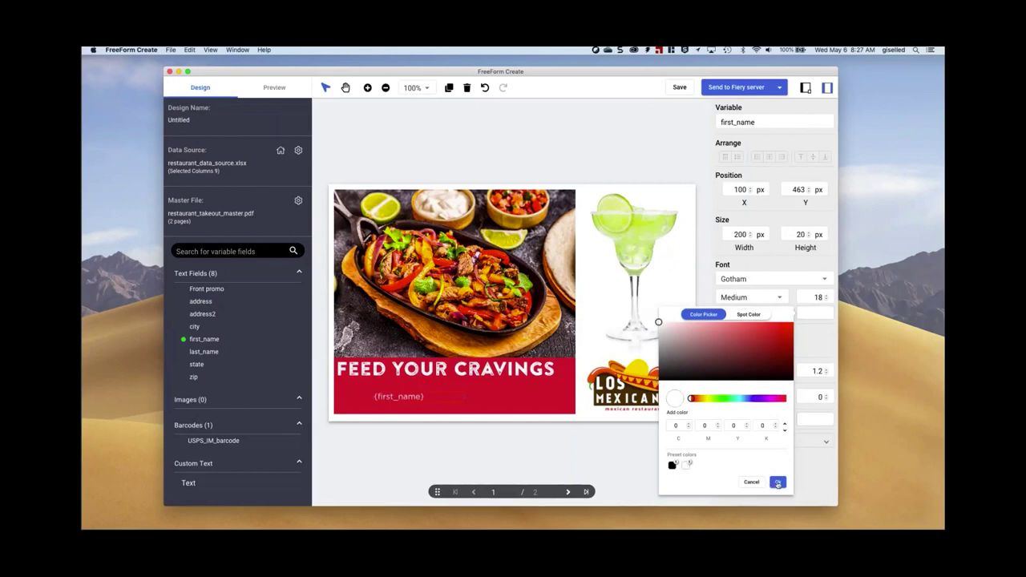
left_click(777, 481)
Step: Position first_name directly under FEED YOUR CRAVINGS, about 480 px wide, and append a comma and the Front promo field
left_click_drag(414, 397, 389, 389)
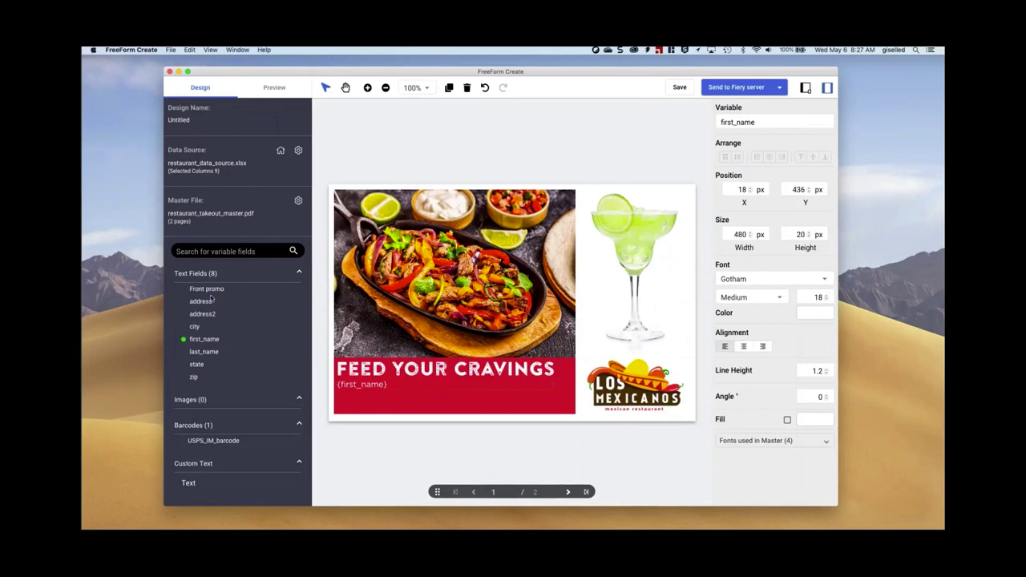
left_click_drag(208, 291, 405, 388)
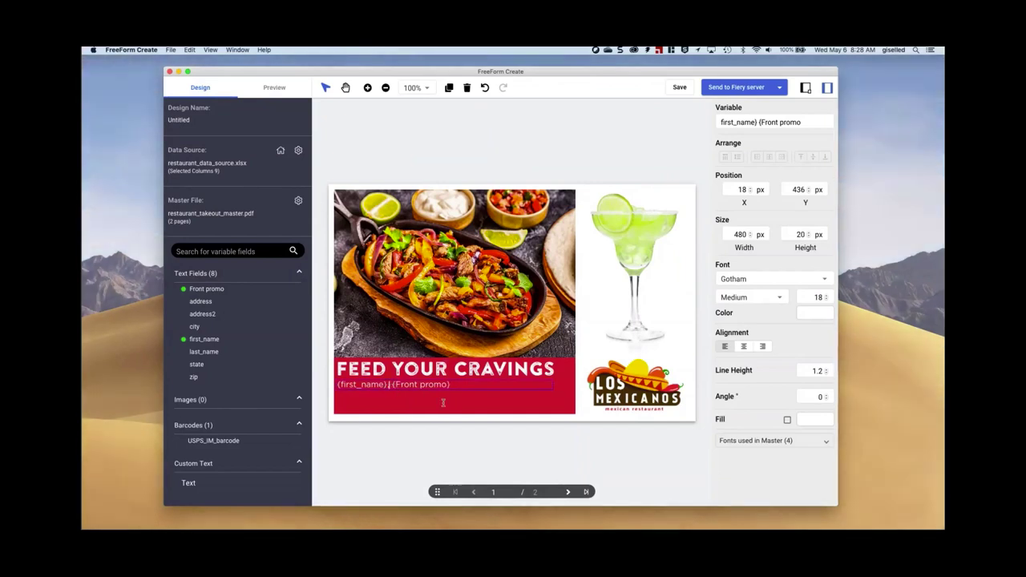
Step: Place the first_name field in the blank address area of page 2 and color it with the black preset
left_click(566, 492)
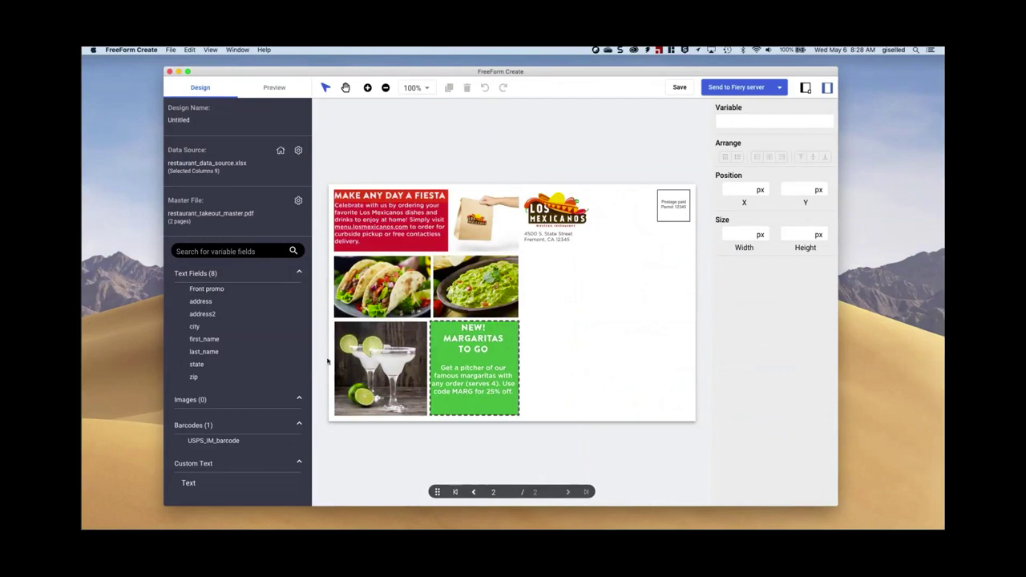
left_click_drag(203, 339, 564, 327)
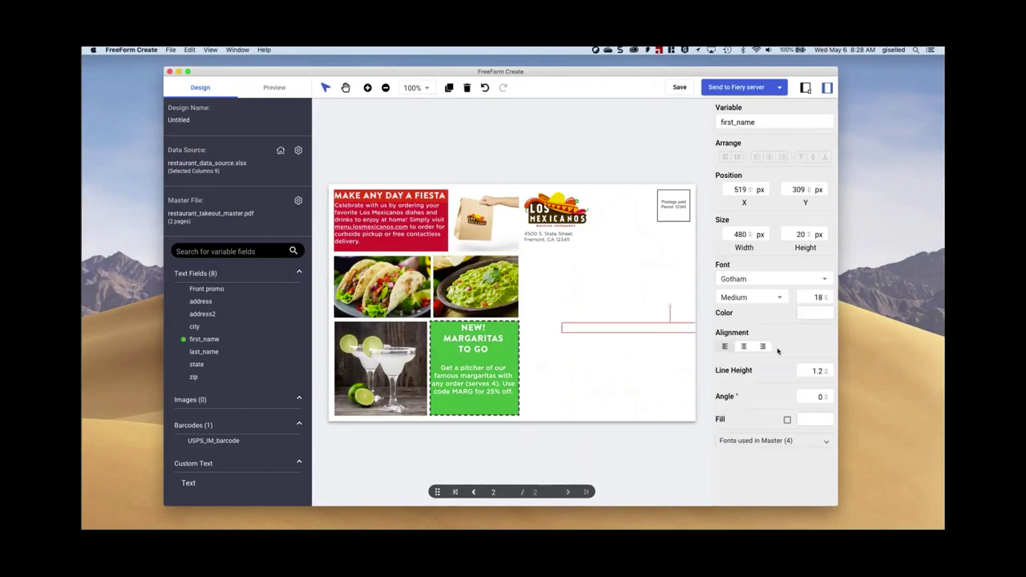
left_click(816, 313)
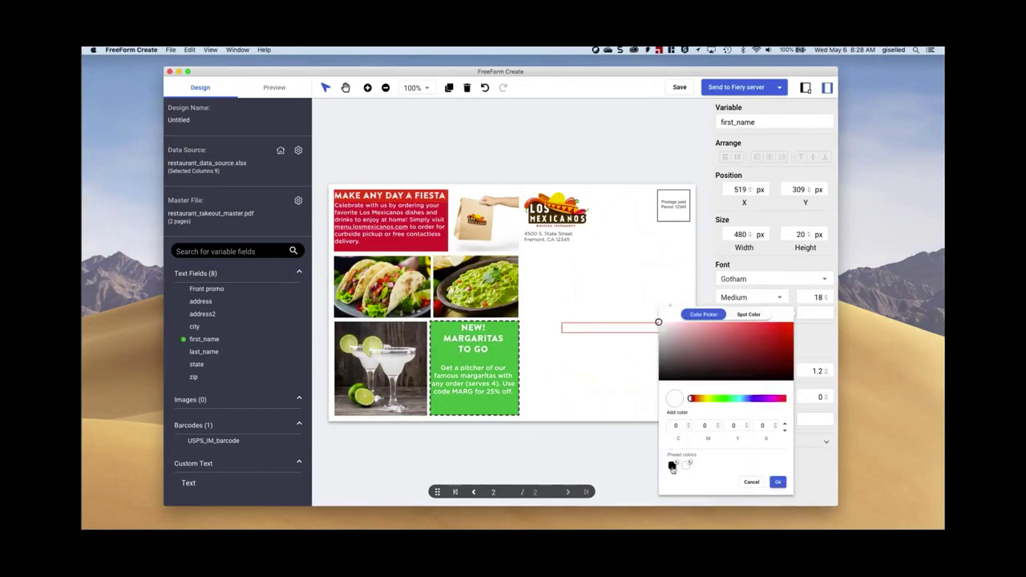
left_click(672, 466)
left_click(778, 483)
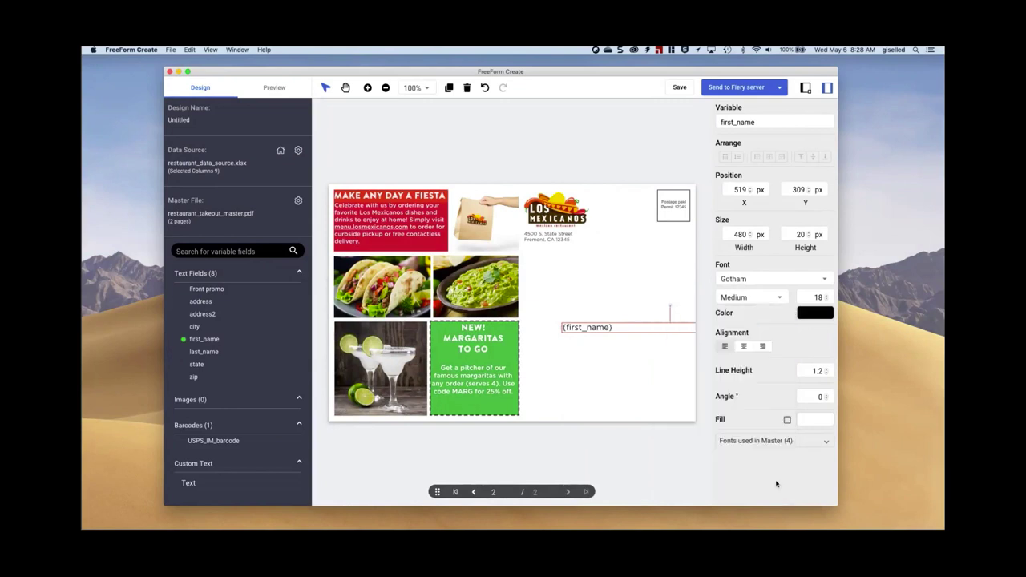
Step: Set the page 2 first_name field to size 11, narrow it to about 168 px and place it around X 502, Y 302
left_click(821, 298)
double_click(821, 297)
type("11")
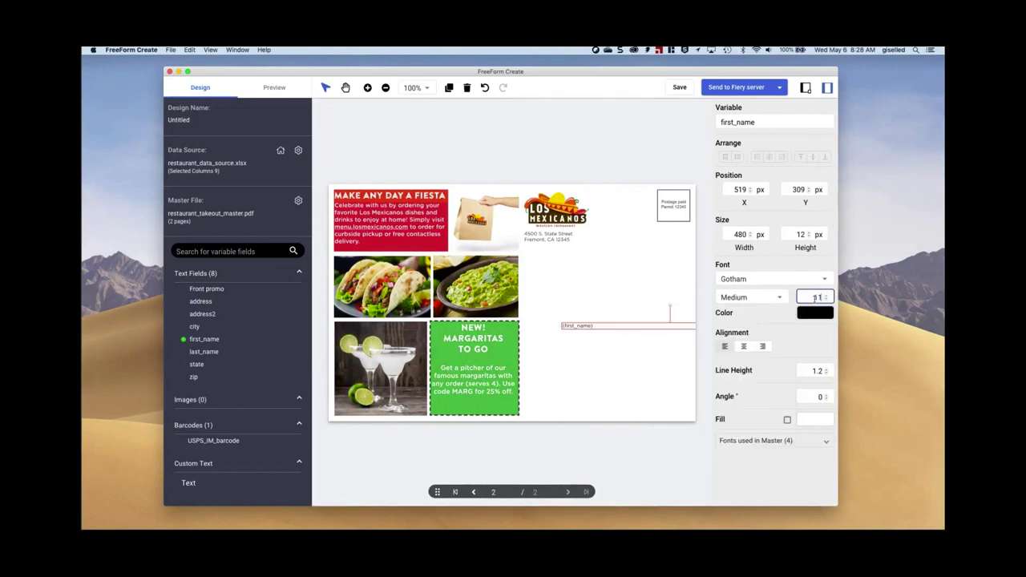
left_click(610, 326)
left_click_drag(609, 326, 603, 326)
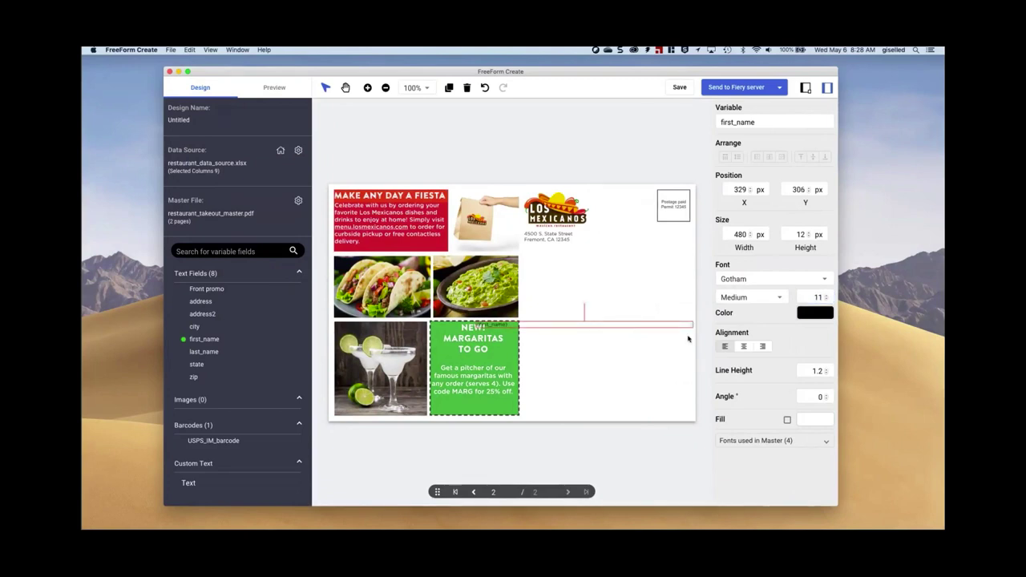
left_click_drag(691, 325, 616, 319)
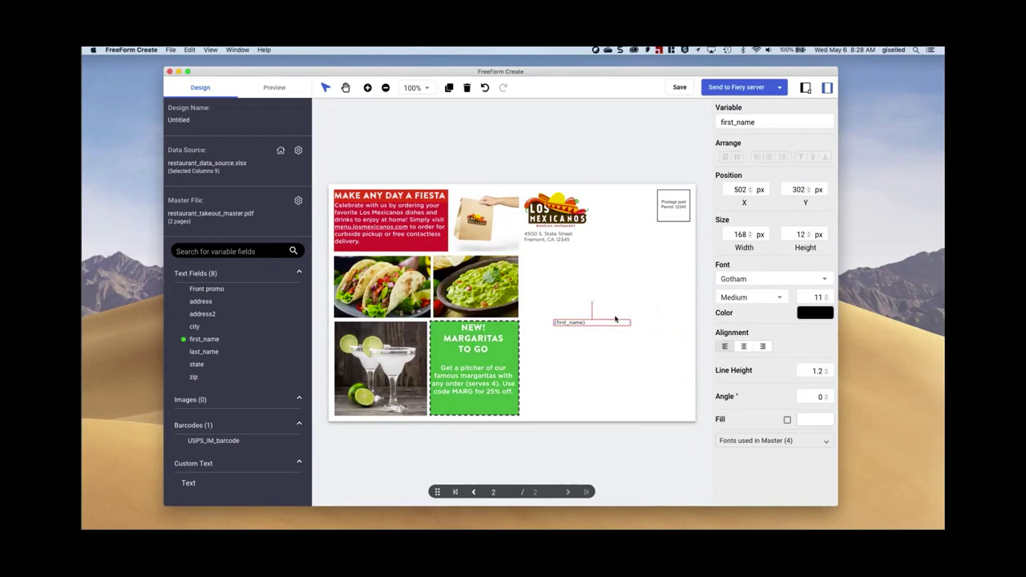
Step: Add last_name beside first_name in the address block, with address and address2 each on its own line below
left_click_drag(545, 345, 642, 322)
key("Return")
left_click_drag(202, 301, 618, 329)
key("Return")
left_click_drag(194, 326, 570, 337)
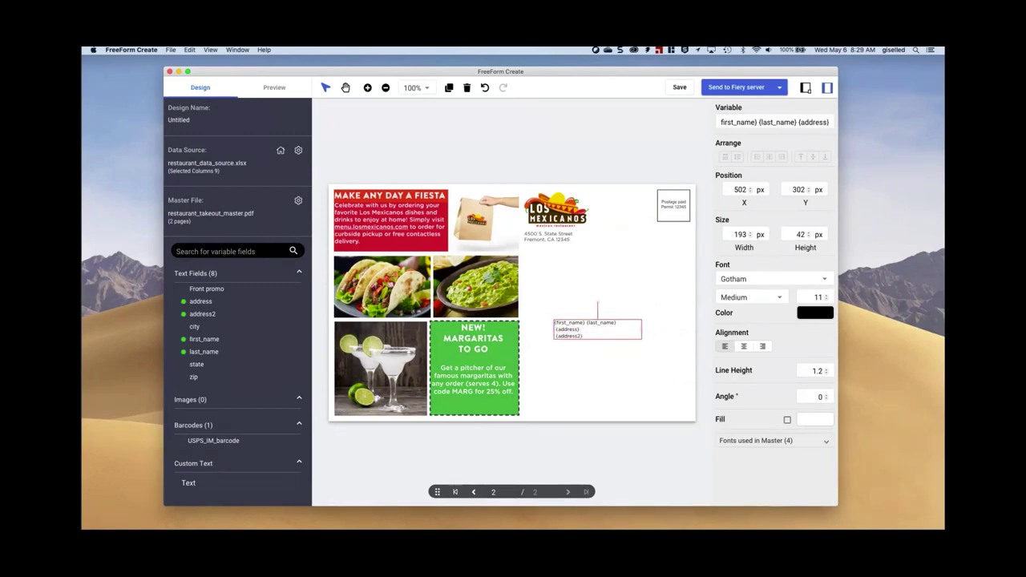
Step: Add a last line with city, a comma, state and zip to the address block, and align the starts of its lines
left_click(592, 335)
key("Return")
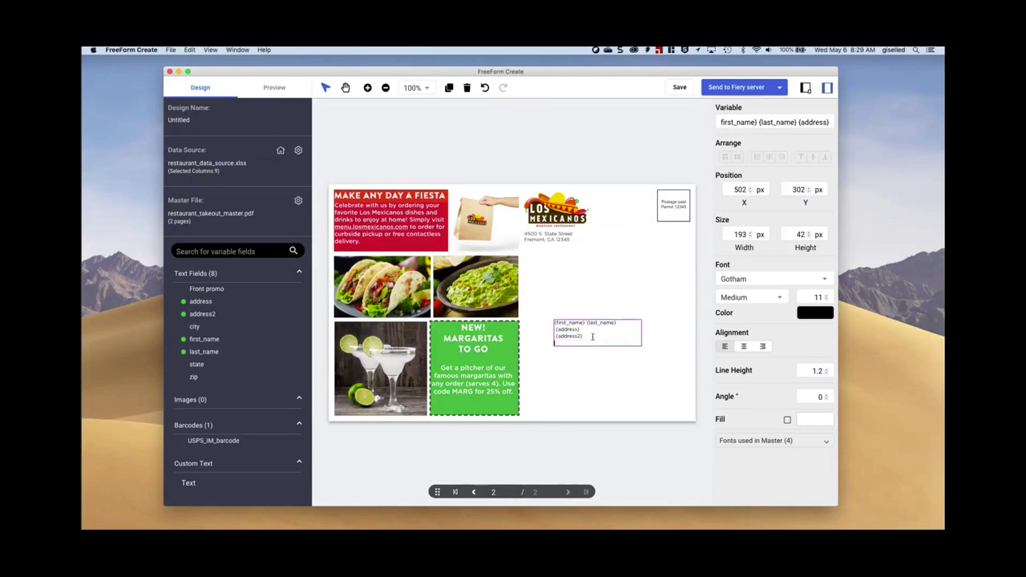
left_click_drag(194, 328, 557, 345)
left_click_drag(197, 365, 575, 345)
left_click_drag(194, 377, 602, 345)
left_click(556, 329)
double_click(578, 345)
left_click(604, 381)
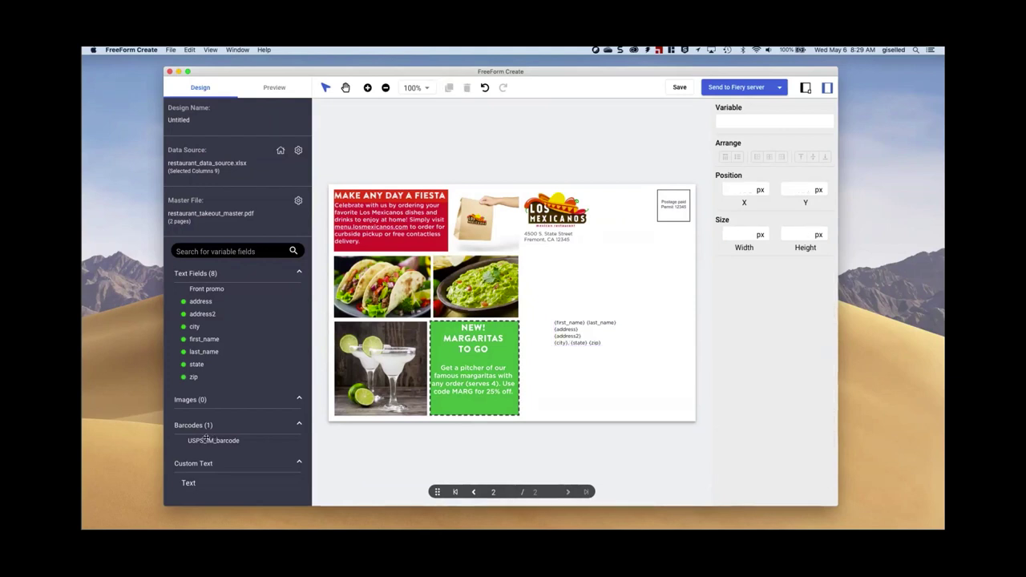
Step: Place the USPS_IM_barcode field below the address, set its type to USPS Intelligent Mail and move it to the postcard's lower edge
left_click_drag(205, 440, 590, 393)
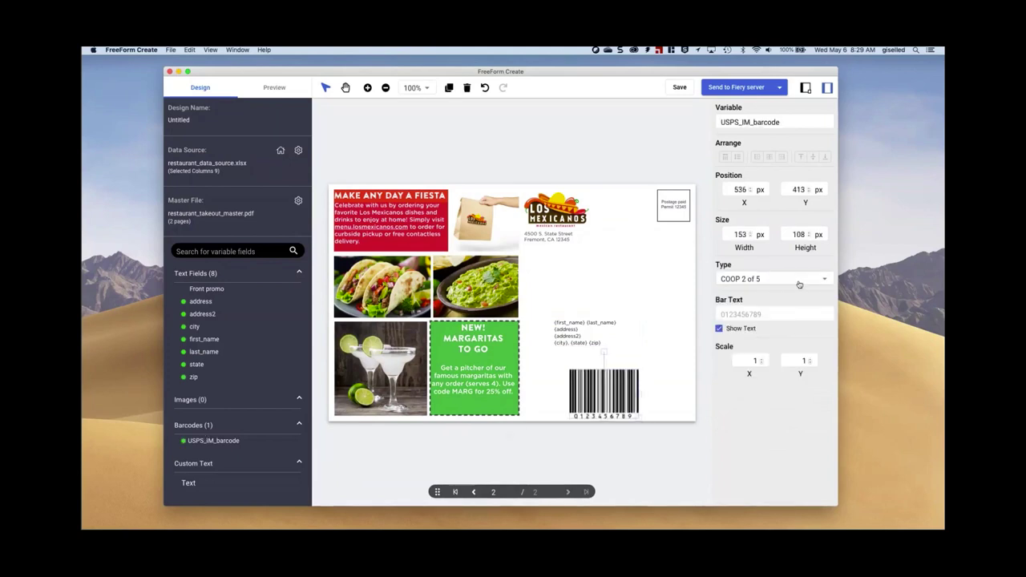
left_click(799, 280)
scroll(799, 284, "down", 10)
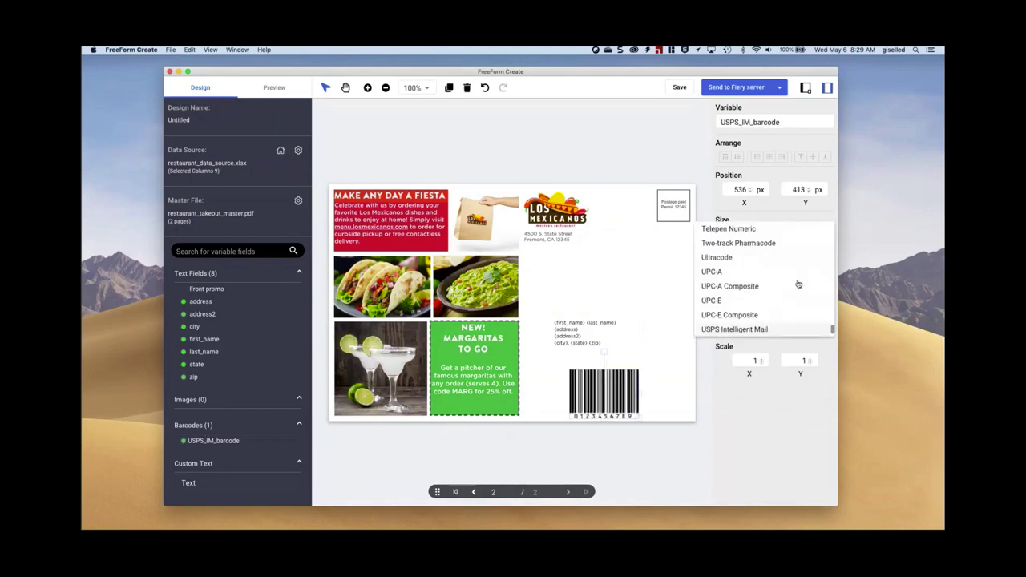
left_click(735, 329)
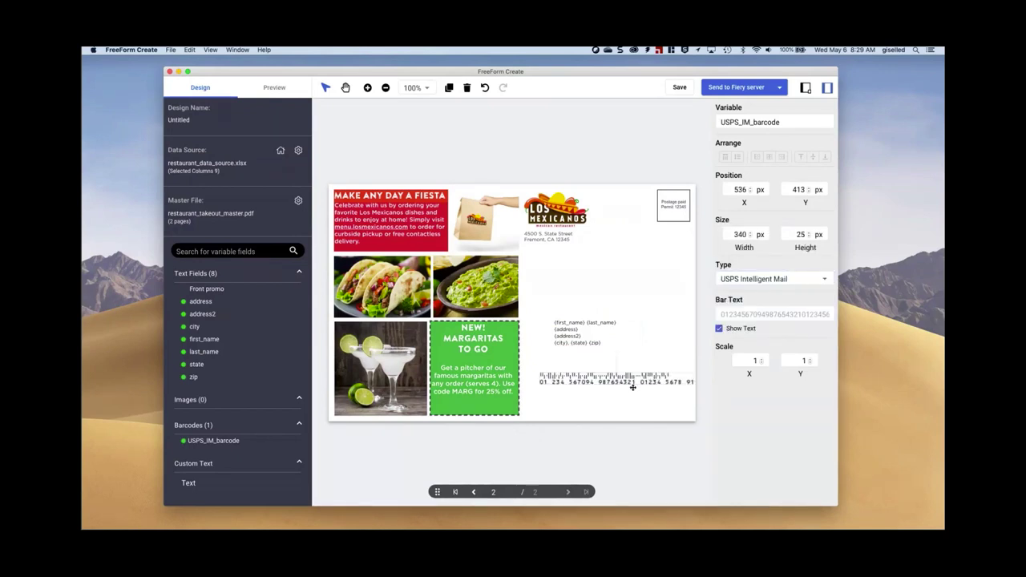
left_click_drag(621, 405, 621, 411)
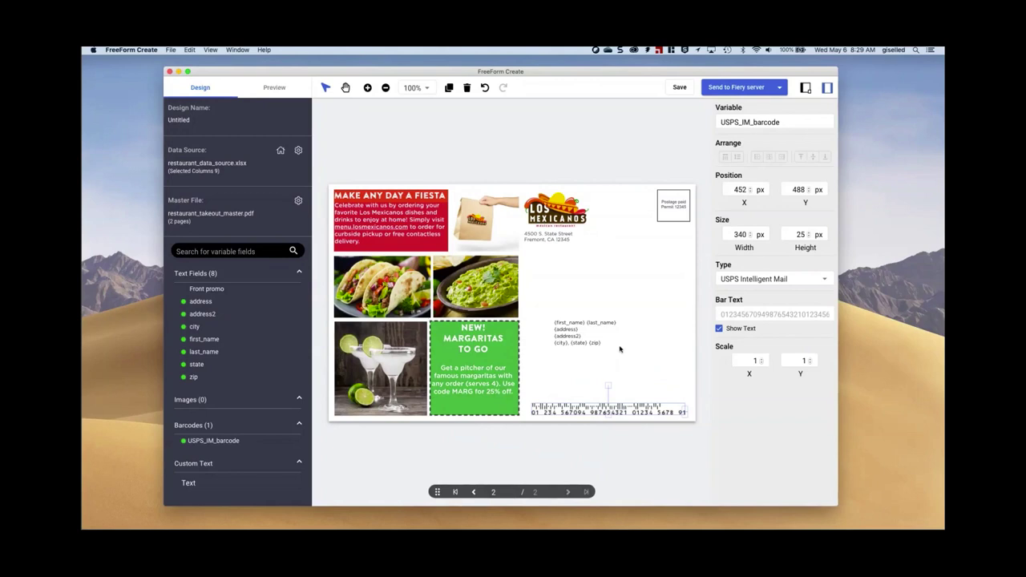
Step: Reduce the address block's line height to 1 and move the block slightly up and left
left_click(574, 323)
left_click(815, 370)
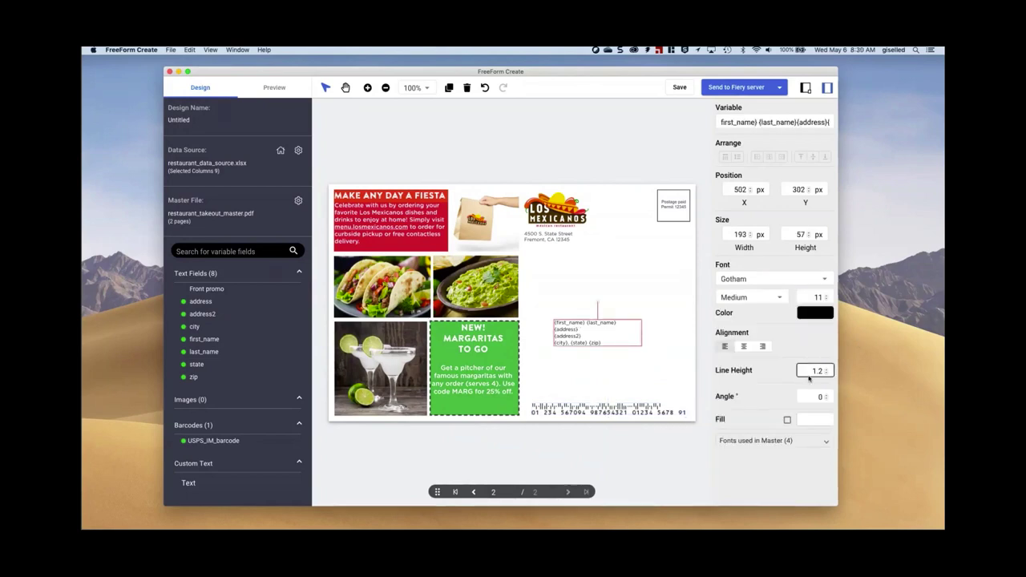
left_click(827, 373)
left_click(827, 373)
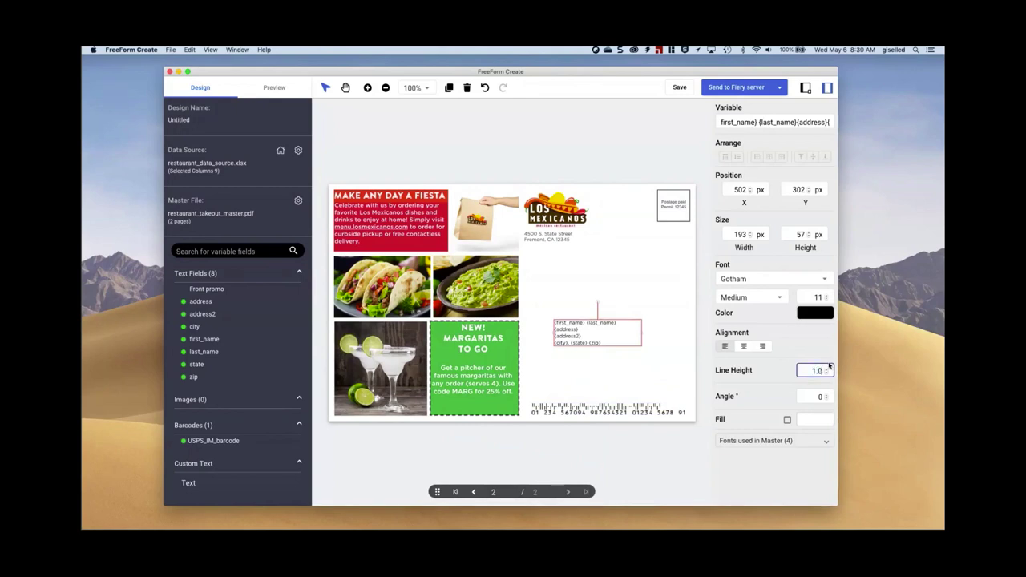
left_click(617, 351)
left_click(599, 326)
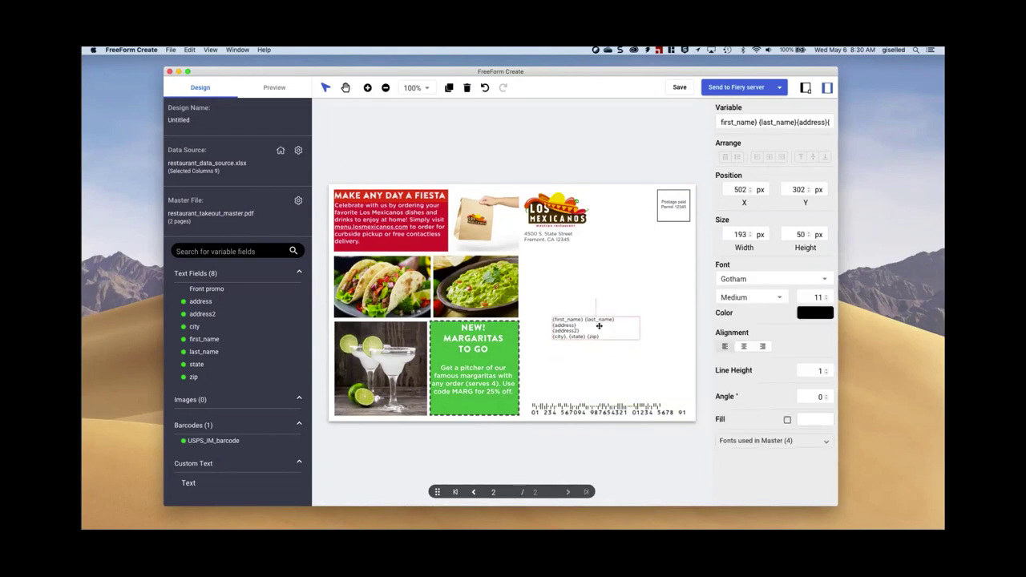
Step: Preview both sides of the postcard with record data in an enlarged window, and show the second record's address side
left_click(273, 87)
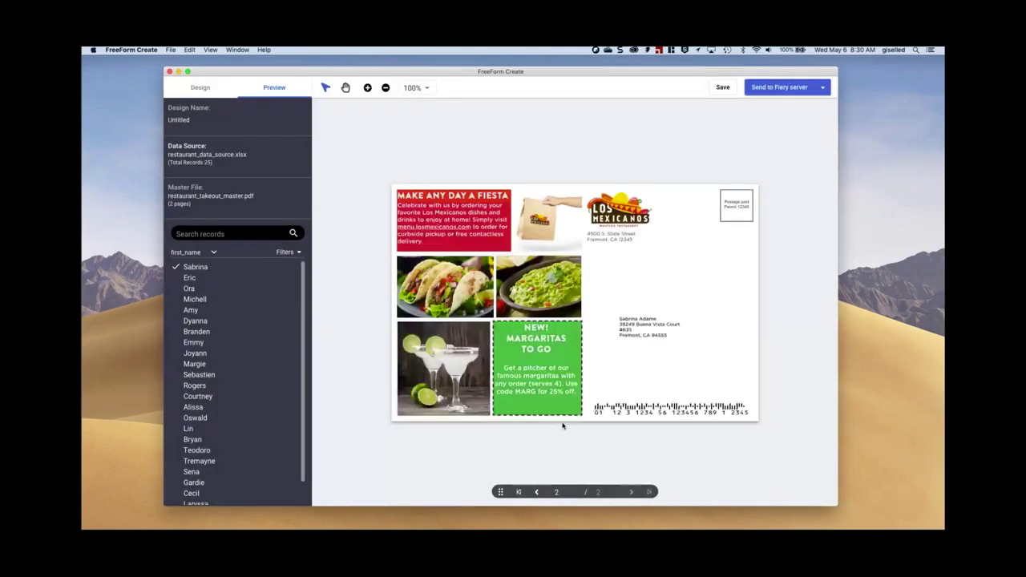
left_click(536, 492)
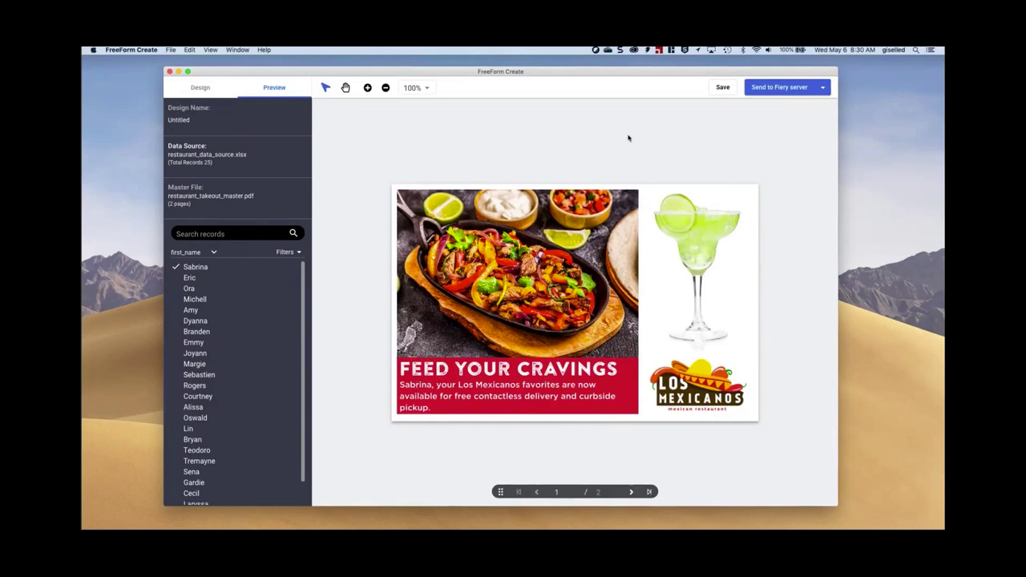
left_click_drag(818, 495, 937, 525)
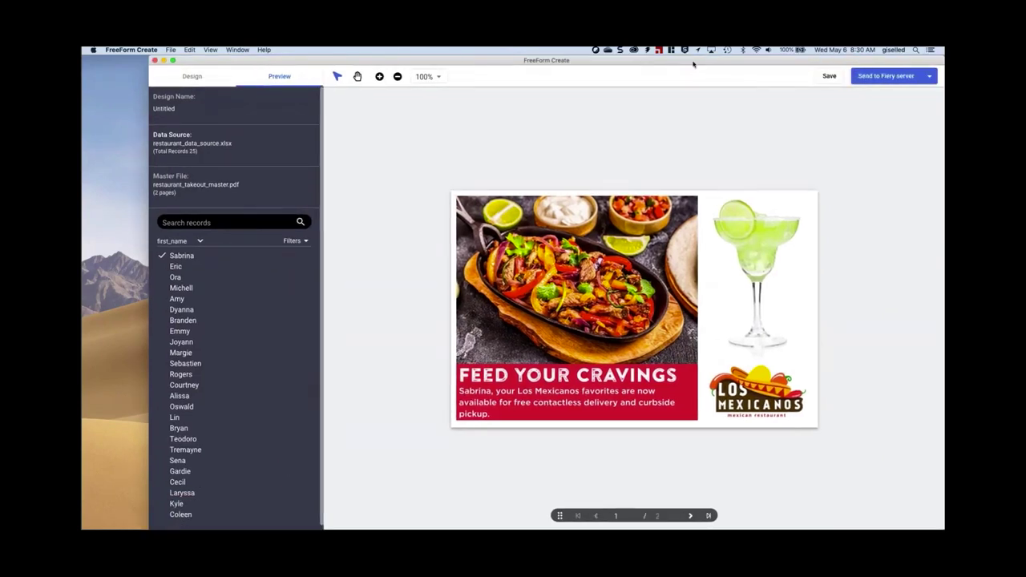
left_click(669, 516)
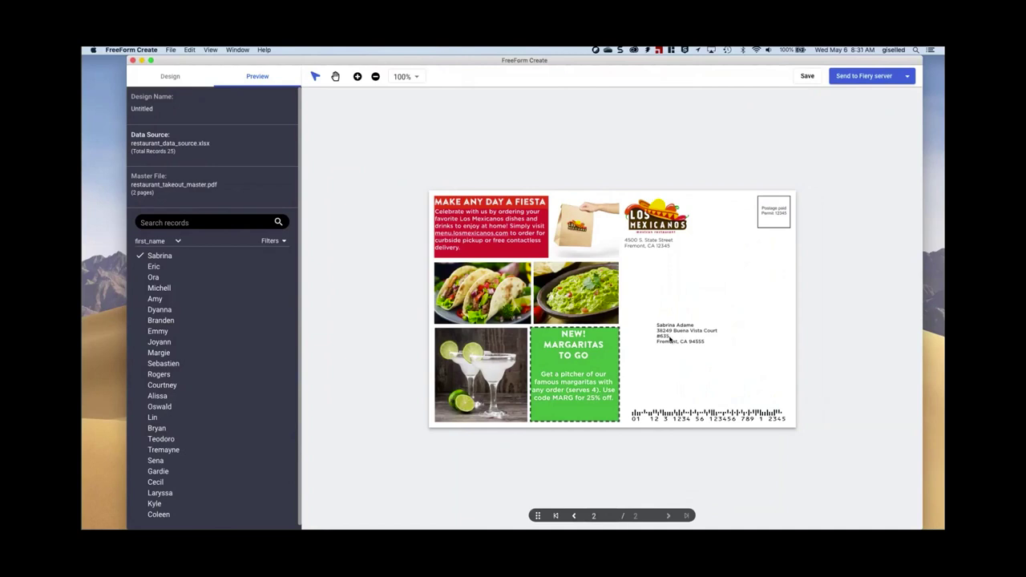
left_click(154, 267)
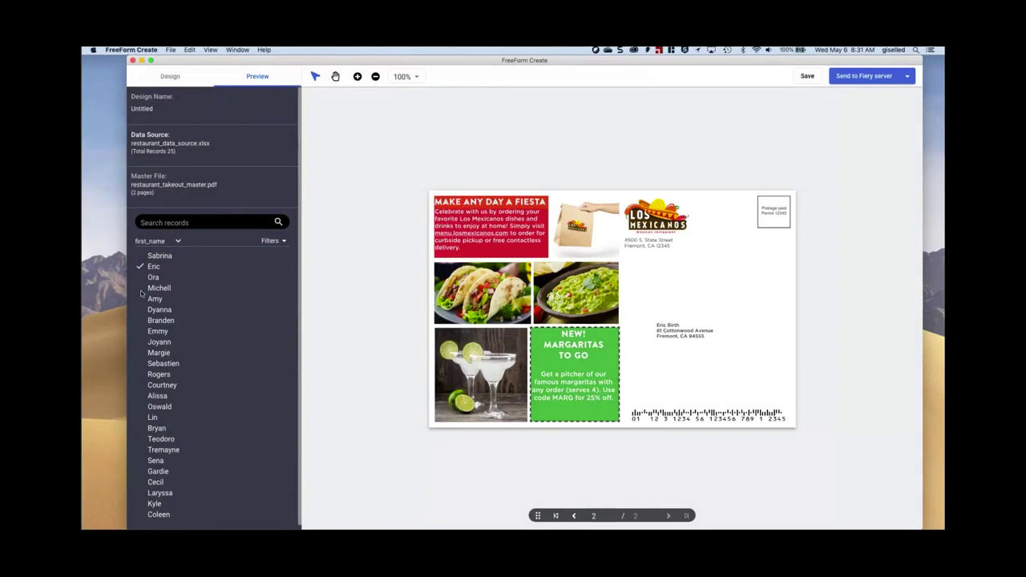
Step: Check which fields the preview's record list can show and which filters it offers
left_click(178, 241)
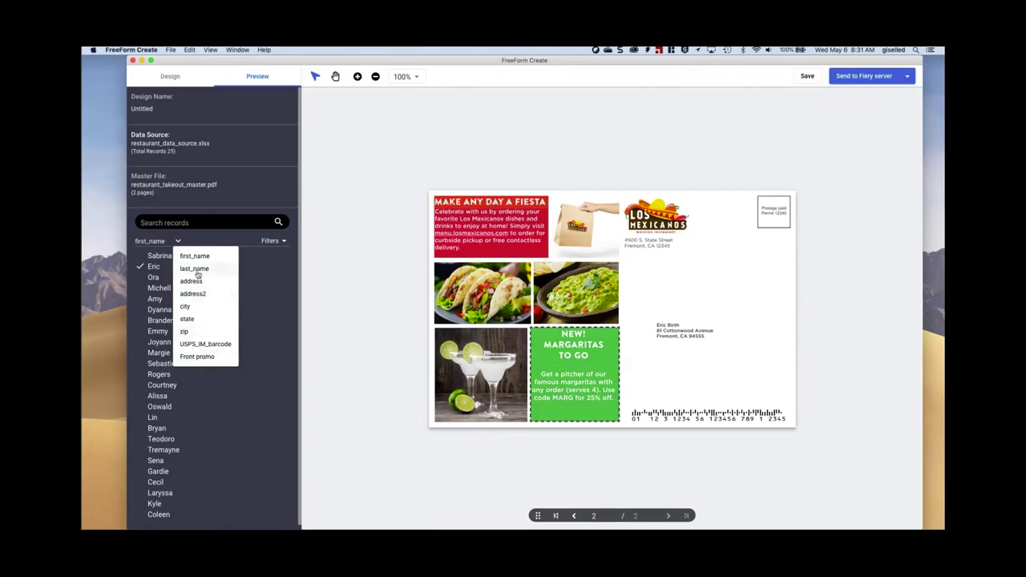
left_click(284, 242)
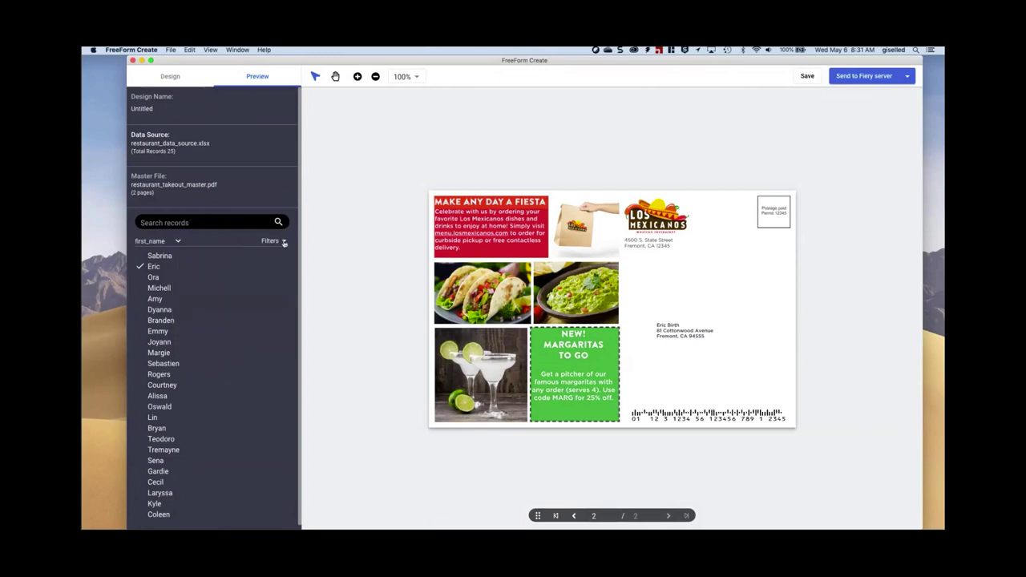
left_click(284, 243)
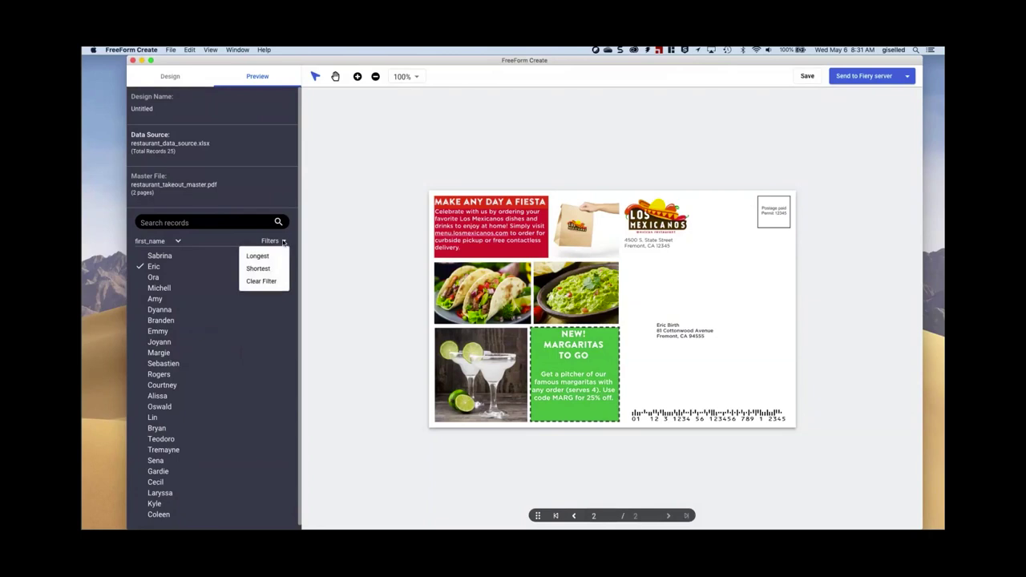
Step: Leave the preview and return to the home screen without saving the restaurant design
left_click(170, 76)
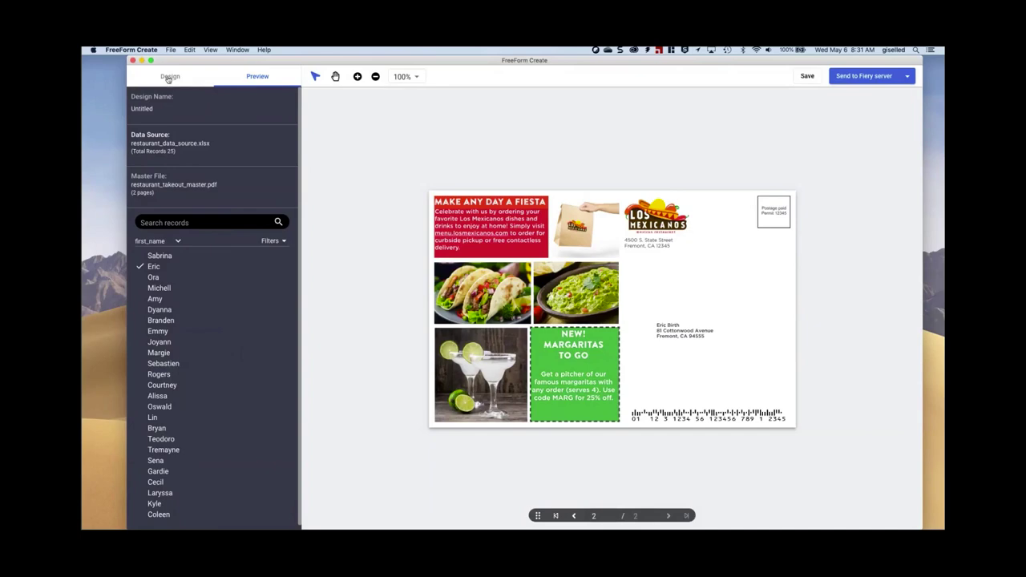
left_click(268, 137)
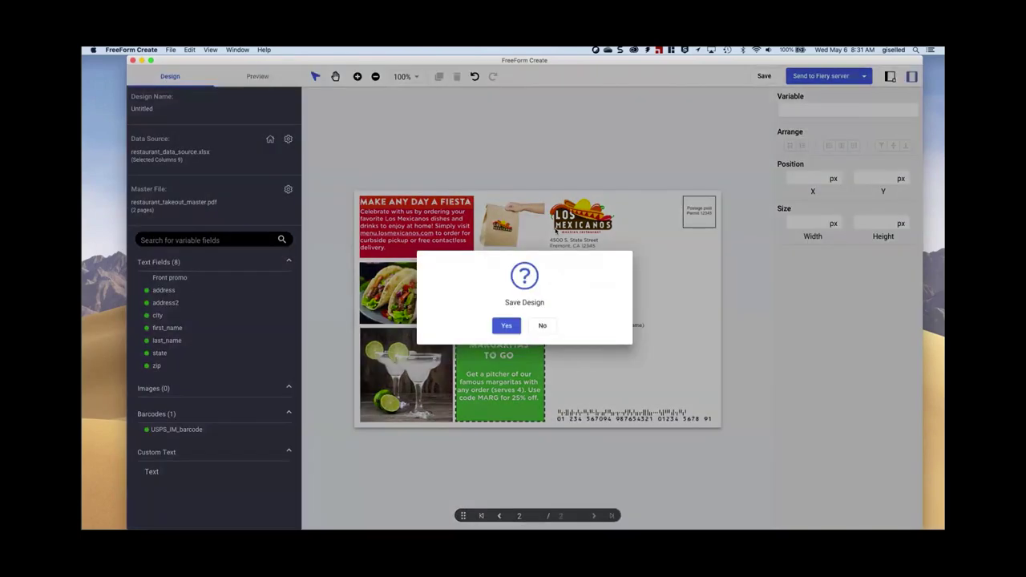
left_click(543, 328)
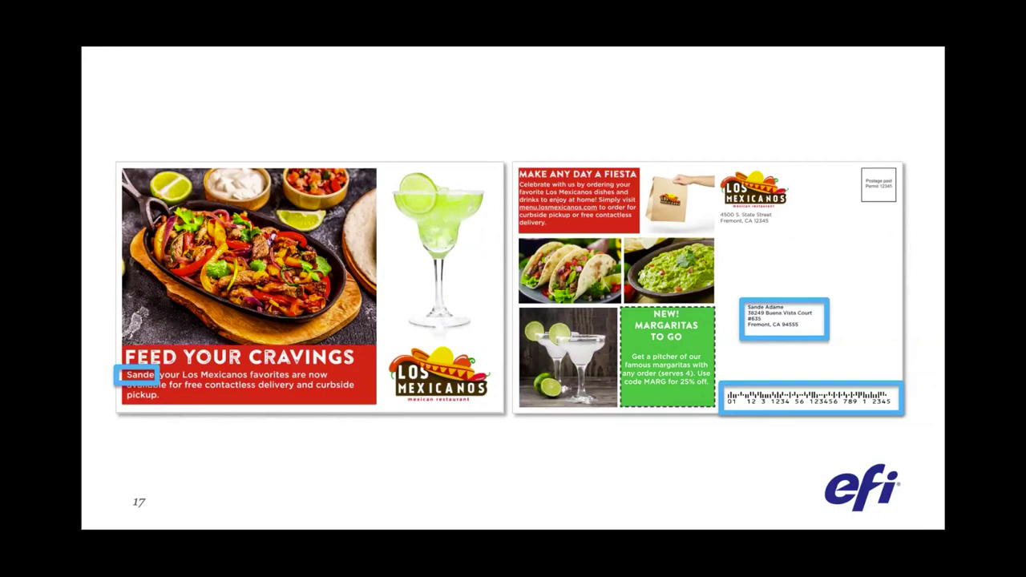
Step: Review both pages of salon_postcard_master.pdf in Acrobat and close the document
left_click(246, 433)
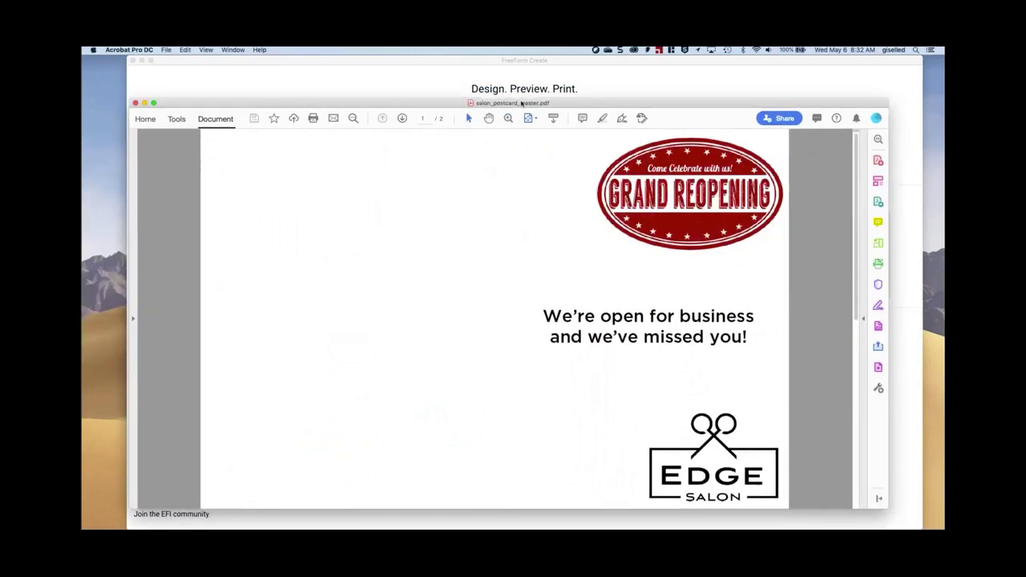
left_click_drag(525, 104, 522, 94)
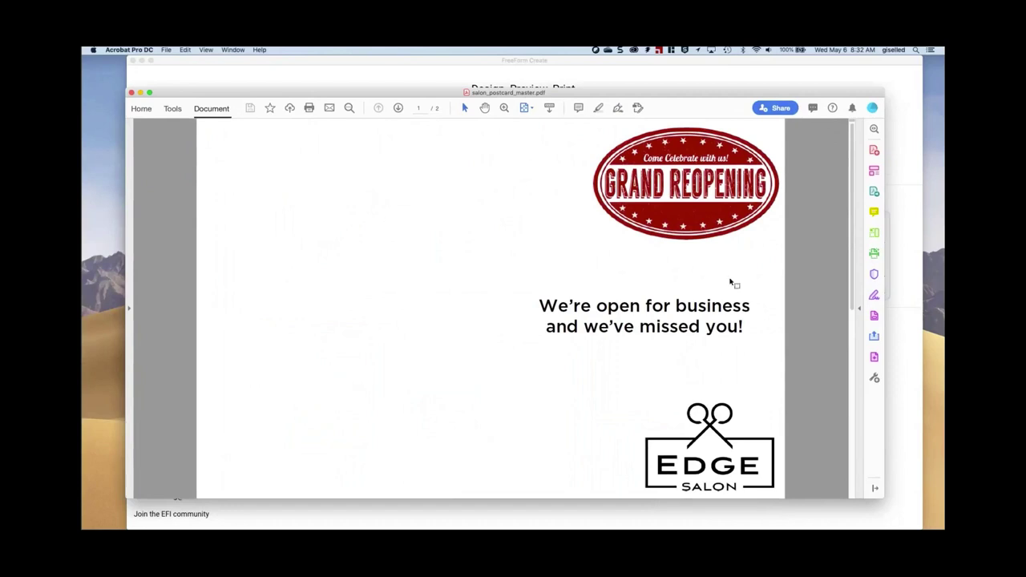
left_click(397, 108)
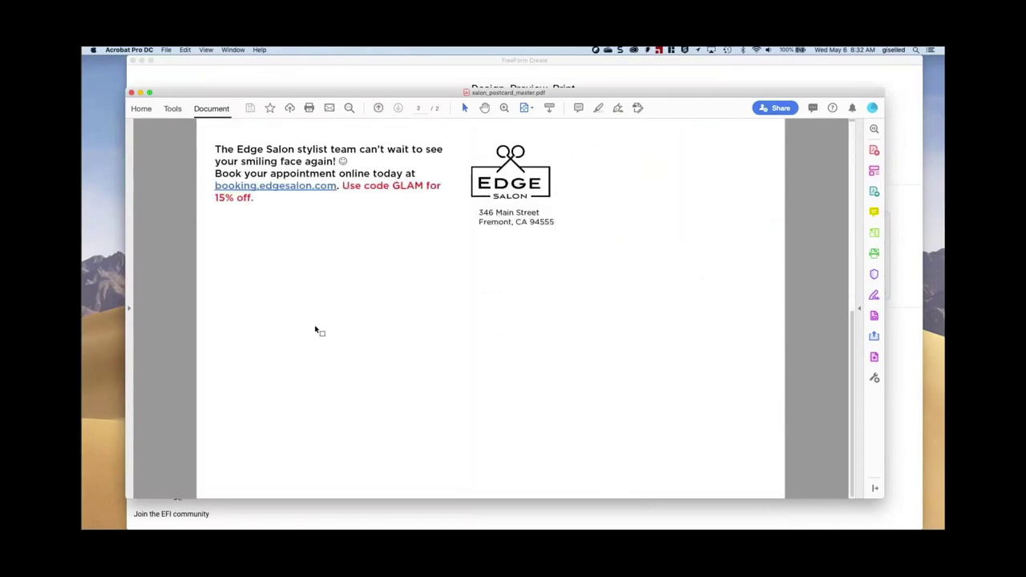
left_click(132, 93)
Step: Examine the columns and image file references in the salon_data_source spreadsheet in Excel, checking the Salon folder's contents in Finder
left_click(90, 377)
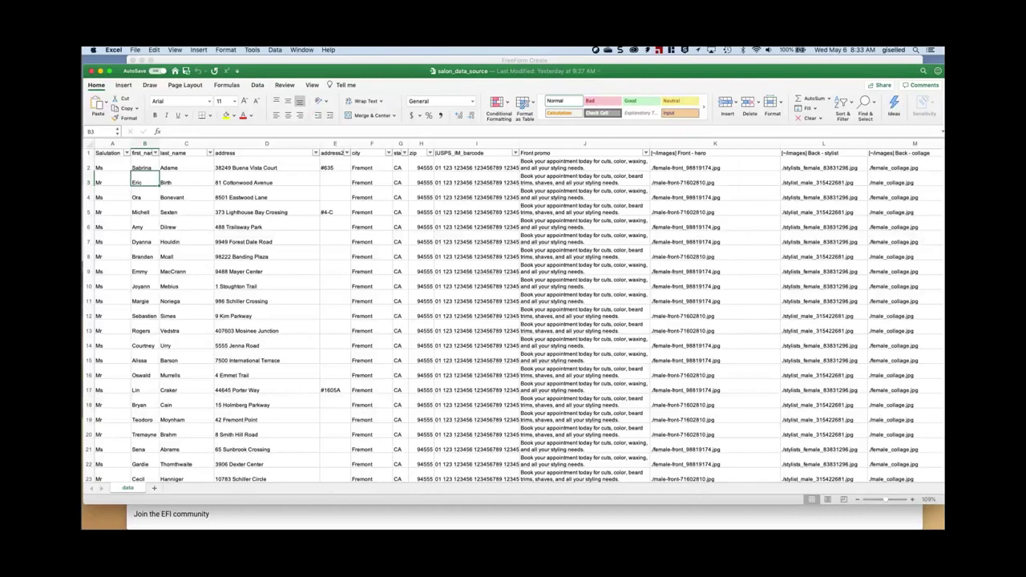
key("super+Tab")
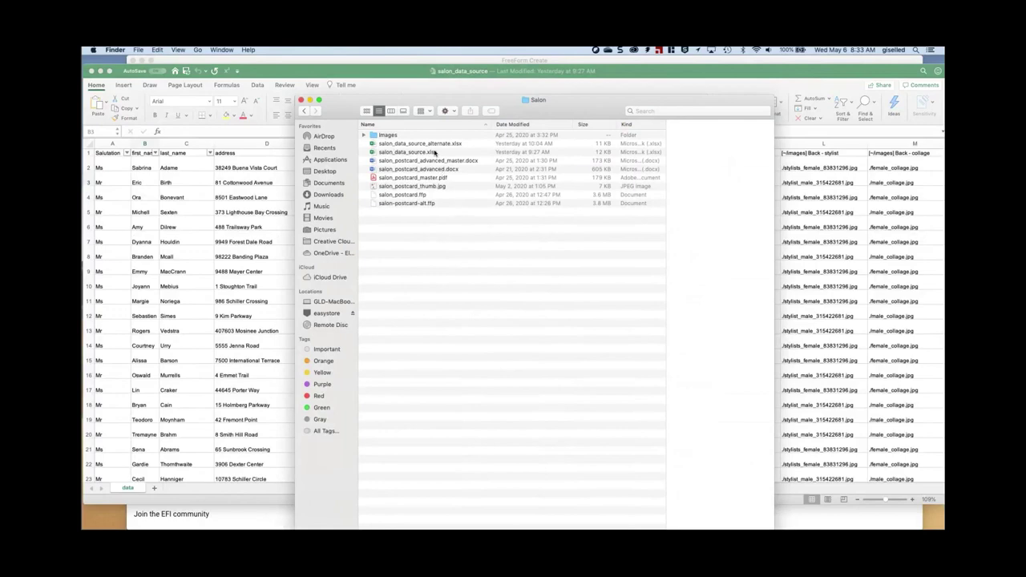
left_click(335, 74)
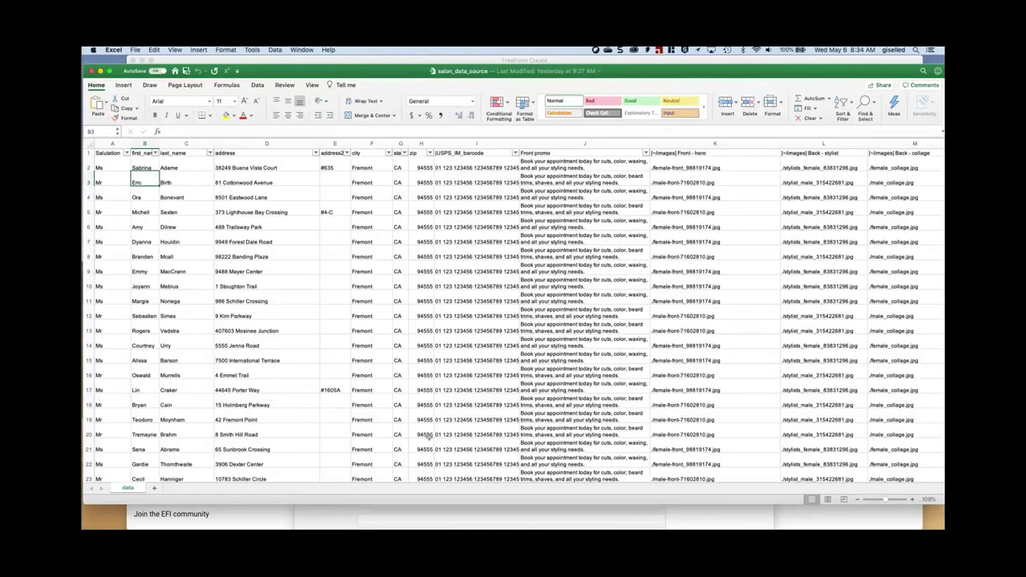
Step: Open the images folder inside the Salon folder in Finder to view the image files the spreadsheet refers to
left_click(476, 517)
left_click(388, 135)
double_click(387, 134)
left_click_drag(487, 103, 414, 100)
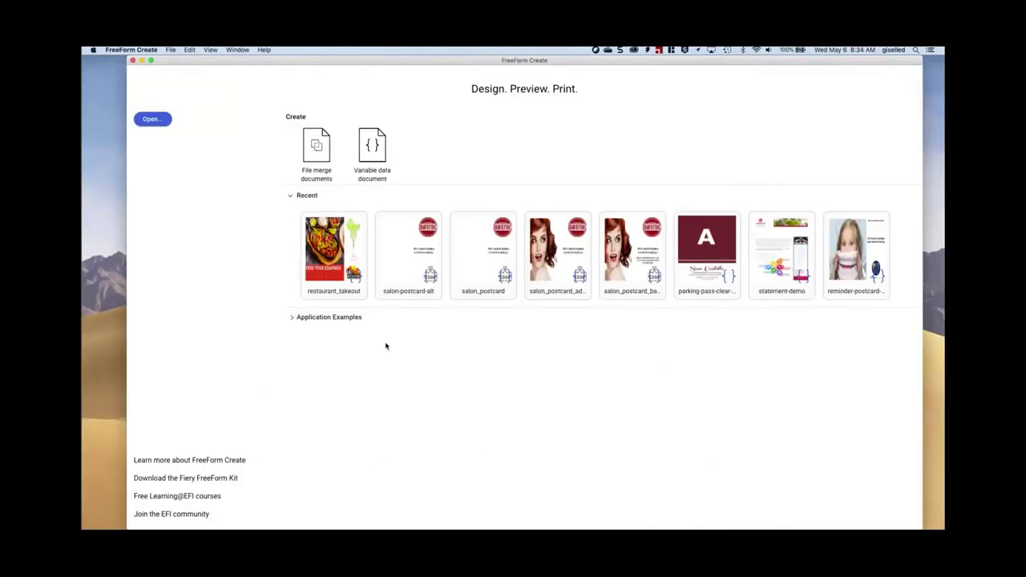
Step: Start a new variable data document in FreeForm Create with salon_postcard_master.pdf from the Salon folder as its master
left_click(377, 149)
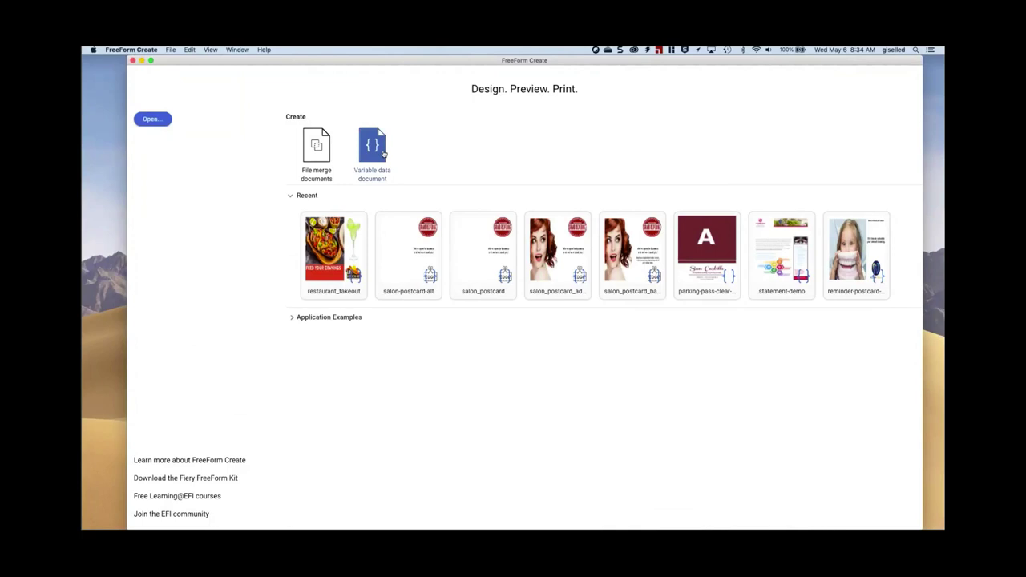
left_click(384, 154)
left_click(525, 351)
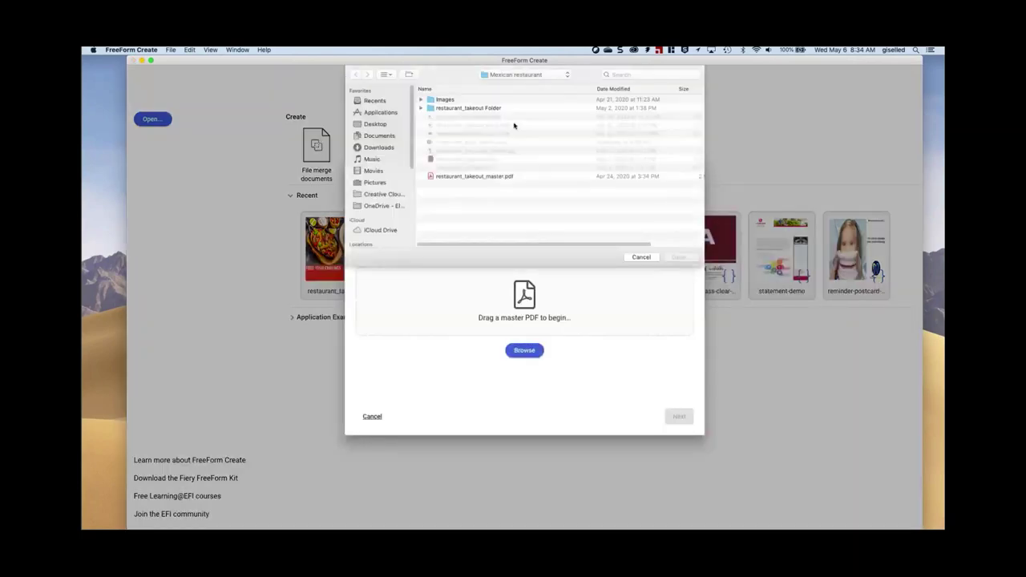
left_click(524, 75)
left_click(513, 84)
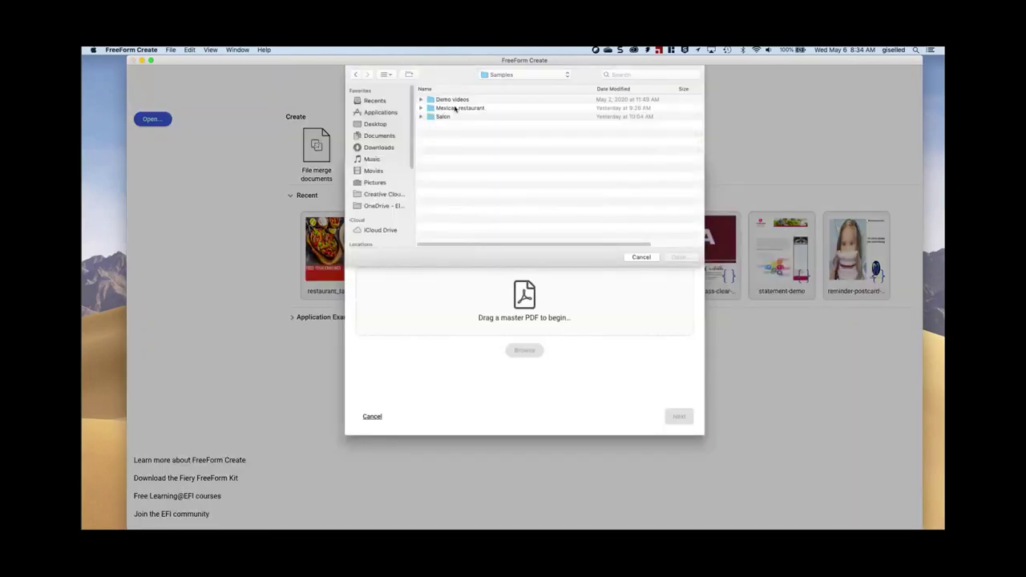
double_click(457, 117)
left_click(491, 167)
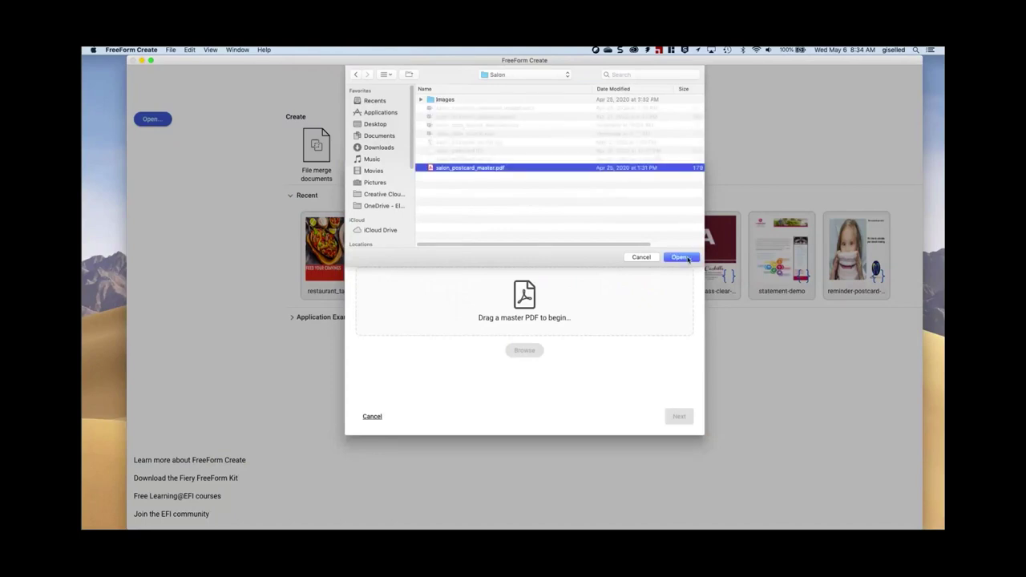
left_click(687, 257)
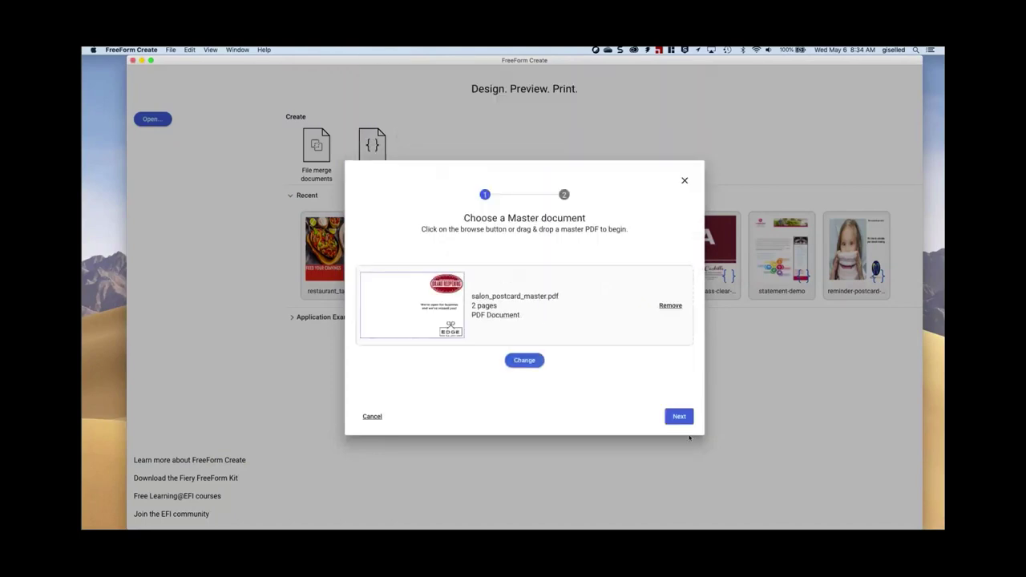
left_click(684, 421)
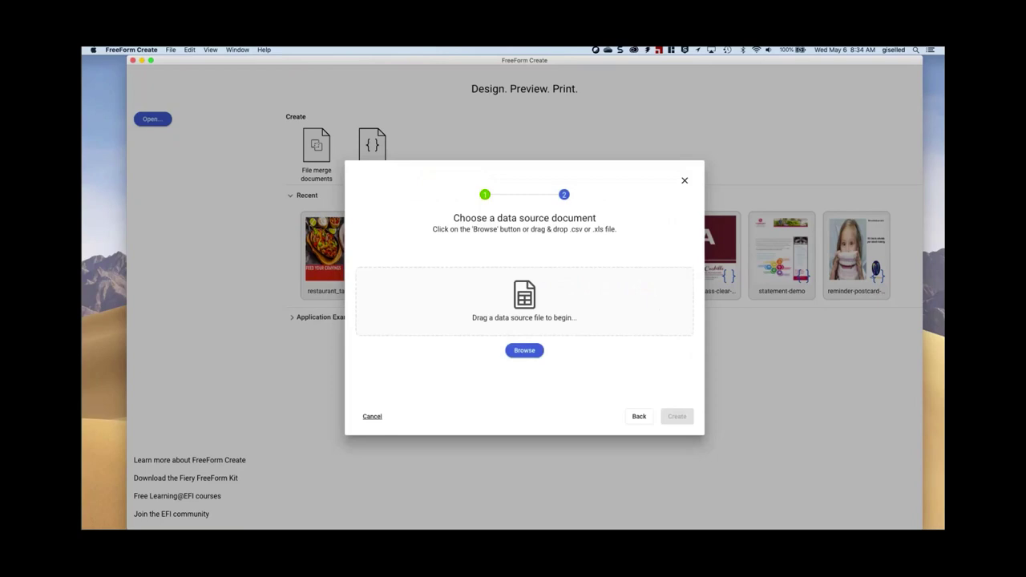
Step: Use salon_data_source.xlsx as the data source with all its columns enabled and create the design
left_click(525, 350)
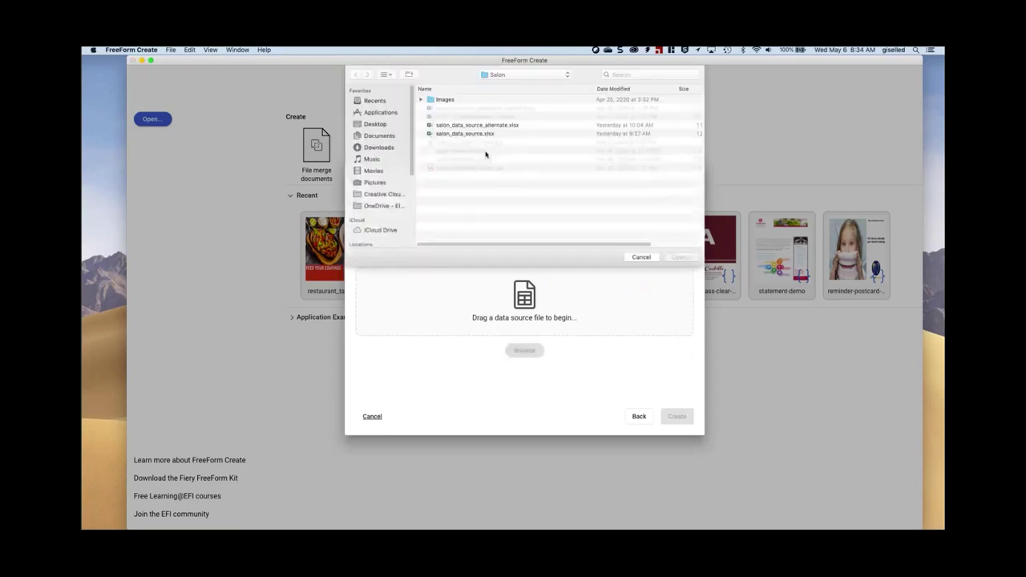
left_click(481, 133)
left_click(681, 257)
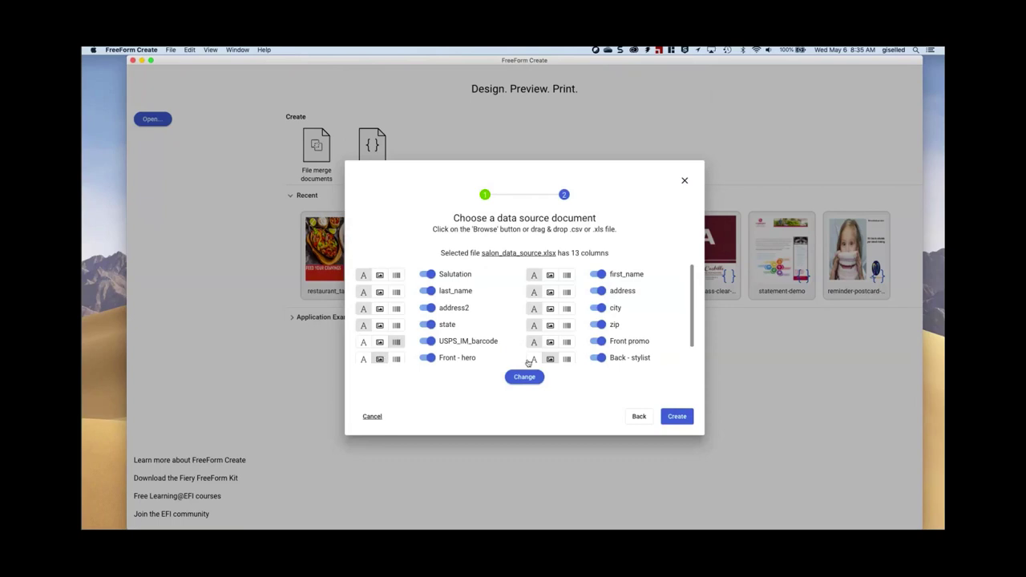
left_click(677, 417)
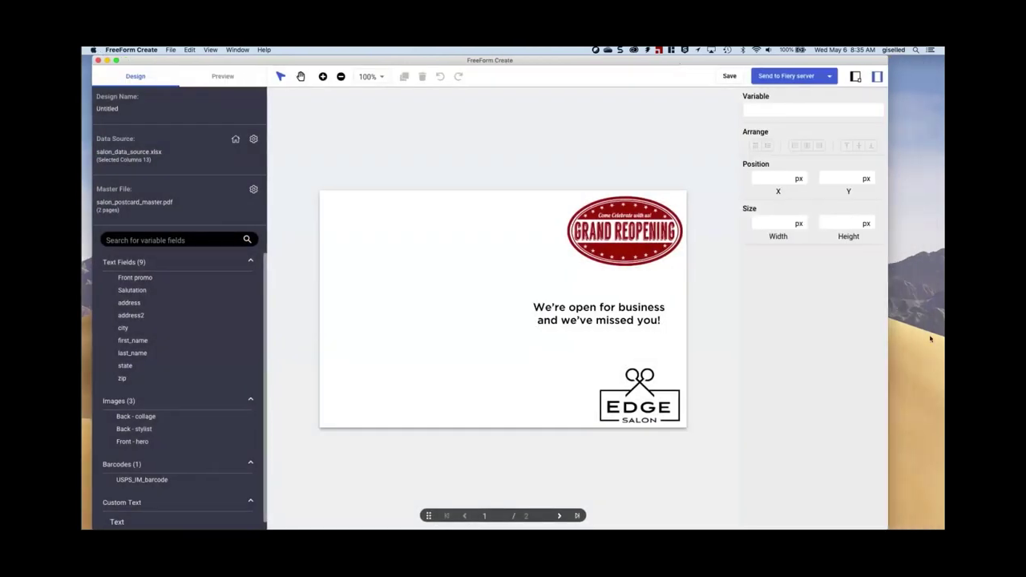
Step: Widen the window, place the first_name field above the "We're open for business" text and stretch its box to about 292 px wide
left_click_drag(887, 319, 927, 319)
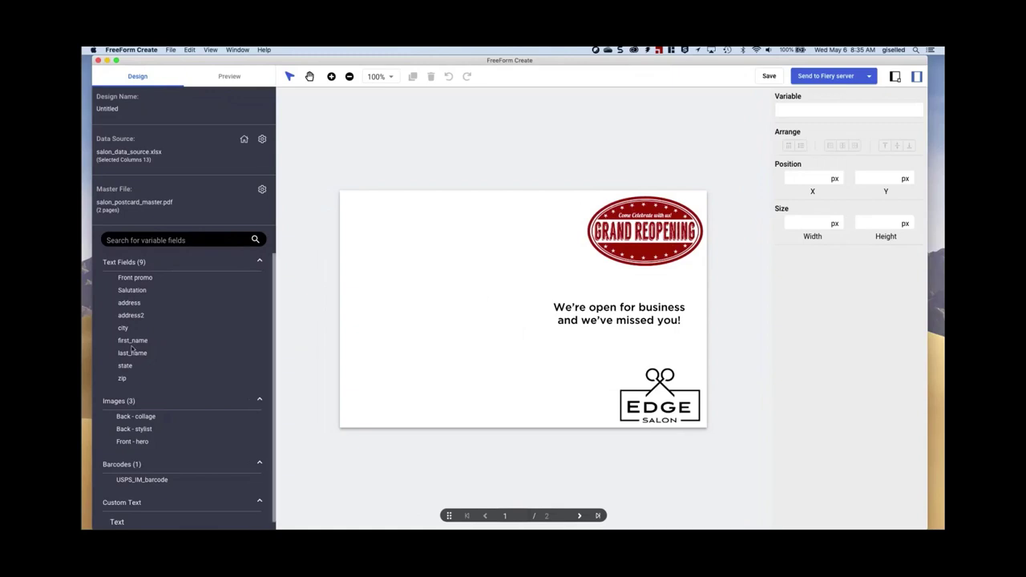
left_click_drag(128, 340, 579, 293)
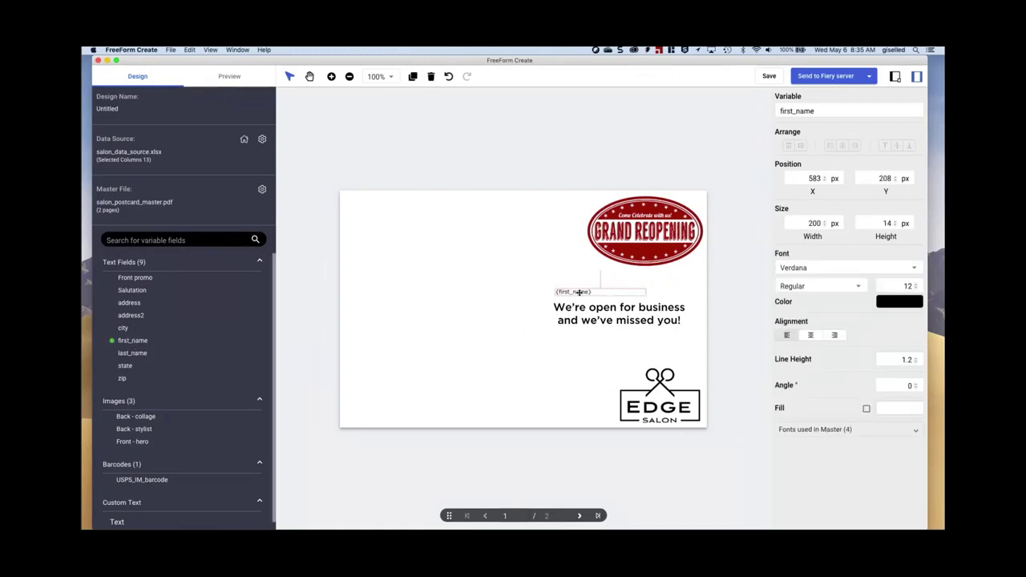
left_click_drag(645, 293, 686, 293)
Step: Format the first_name field in Gotham Medium at size 24
left_click(811, 268)
scroll(808, 265, "up", 15)
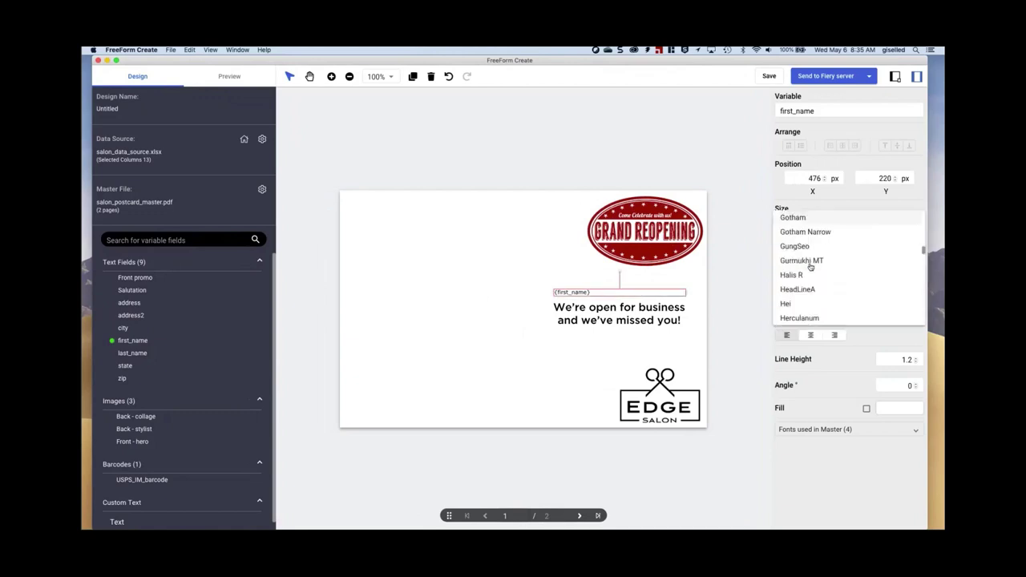
left_click(802, 220)
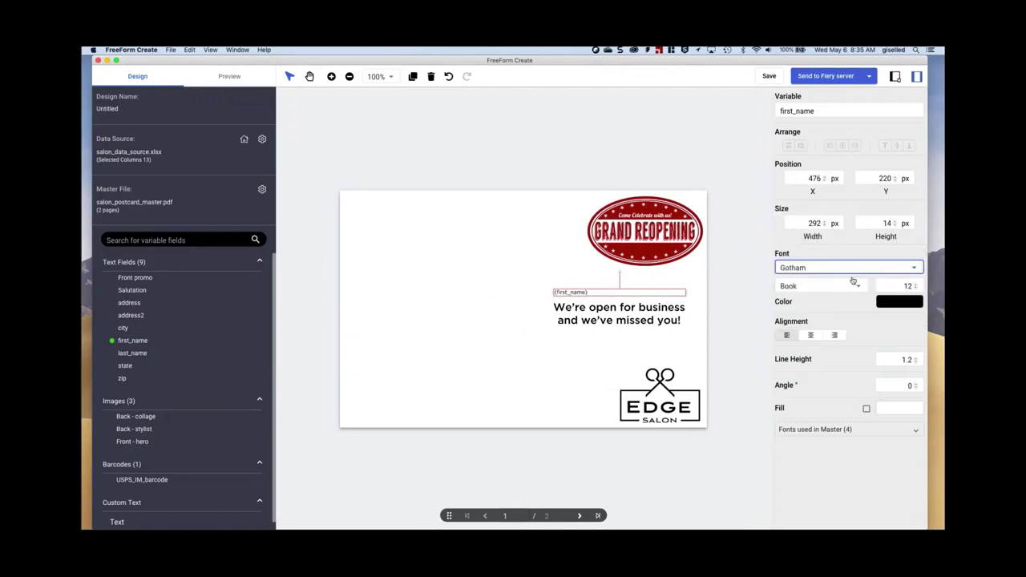
left_click(853, 285)
left_click(890, 285)
double_click(908, 286)
type("24")
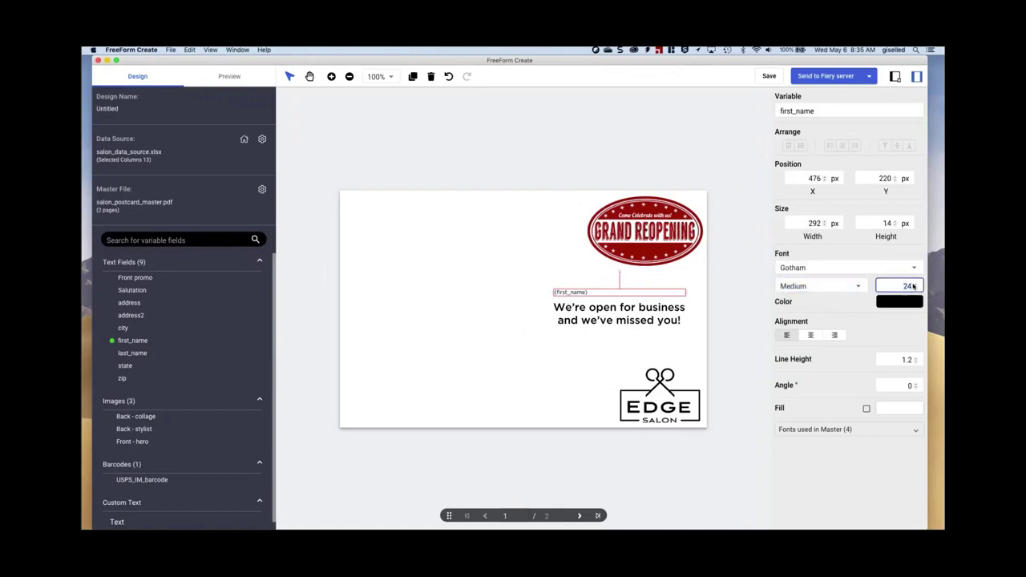
key("Return")
Step: Move the first_name box slightly up to about Y 212 px and centre its text
left_click(648, 289)
left_click_drag(648, 290, 647, 283)
left_click(811, 335)
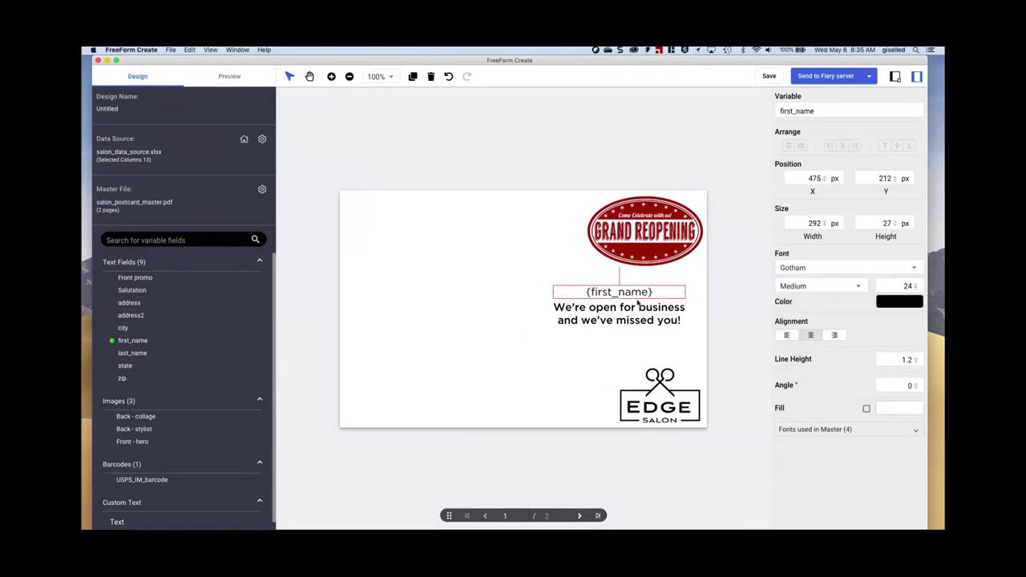
Step: Add "Hi " before the first_name variable and an exclamation mark after it
left_click(566, 295)
type("Hi")
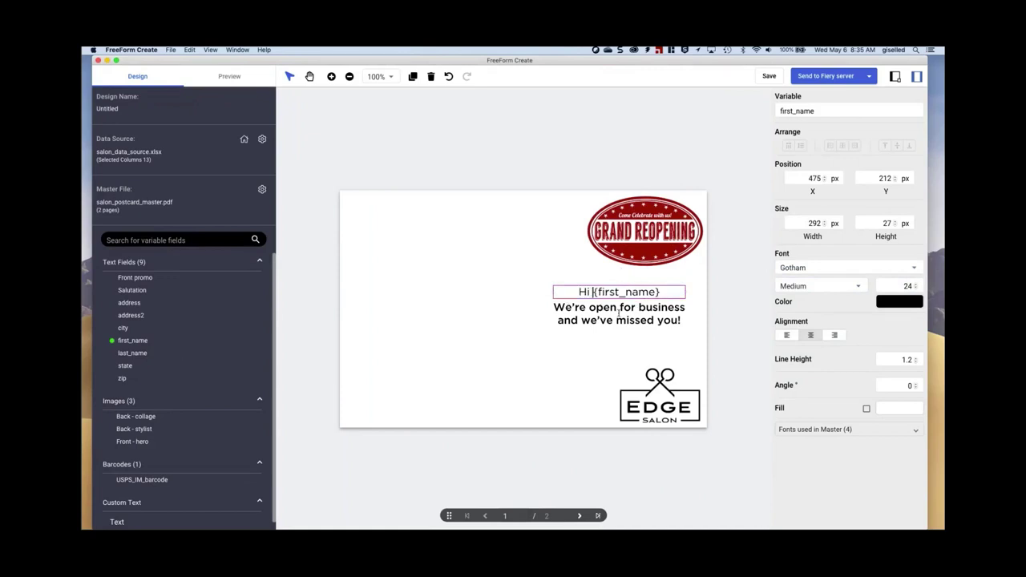
left_click(664, 293)
type("!")
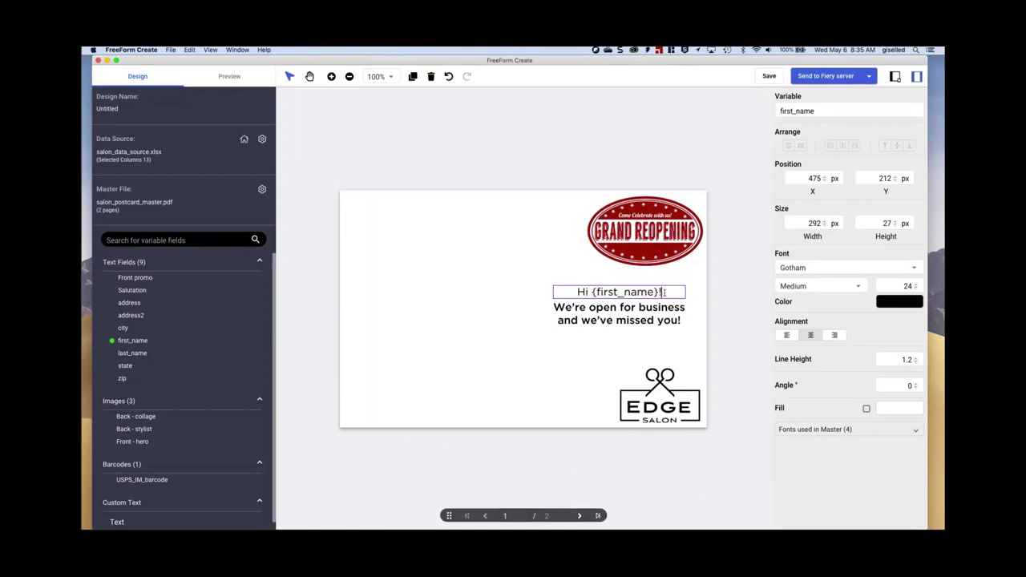
Step: Place the Front promo field below the "We're open for business and we've missed you!" text and set its font size to 16
key("Escape")
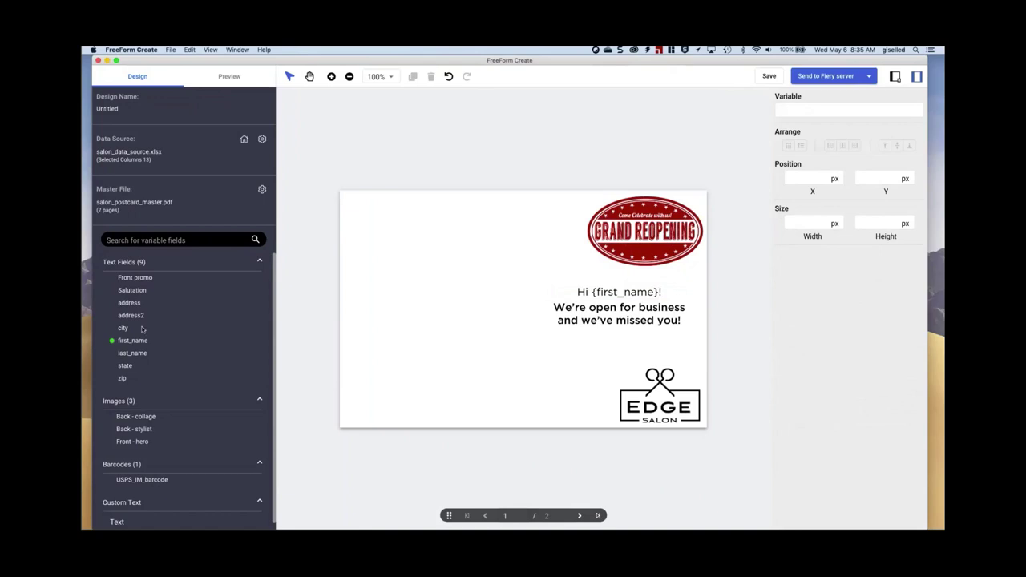
left_click_drag(129, 277, 603, 343)
double_click(908, 286)
type("16")
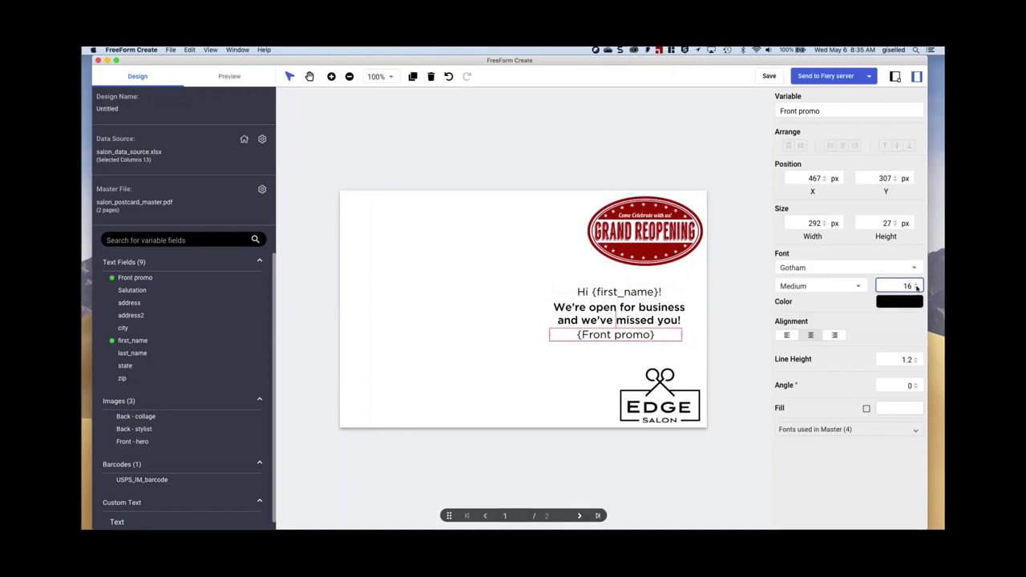
key("Return")
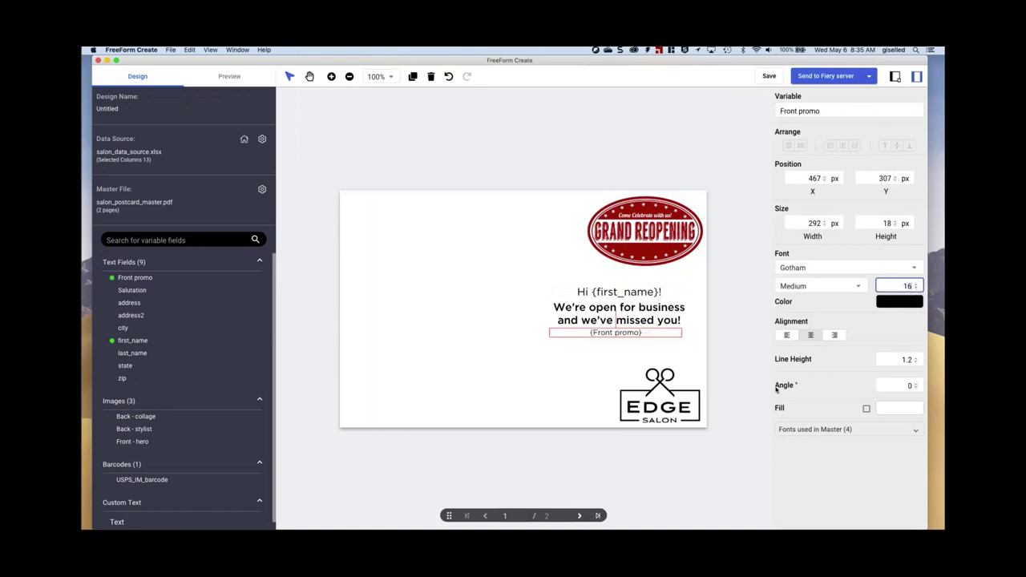
Step: Nudge the Front promo box under the headline and align its centre with the first_name greeting box
left_click(651, 340)
left_click(650, 334)
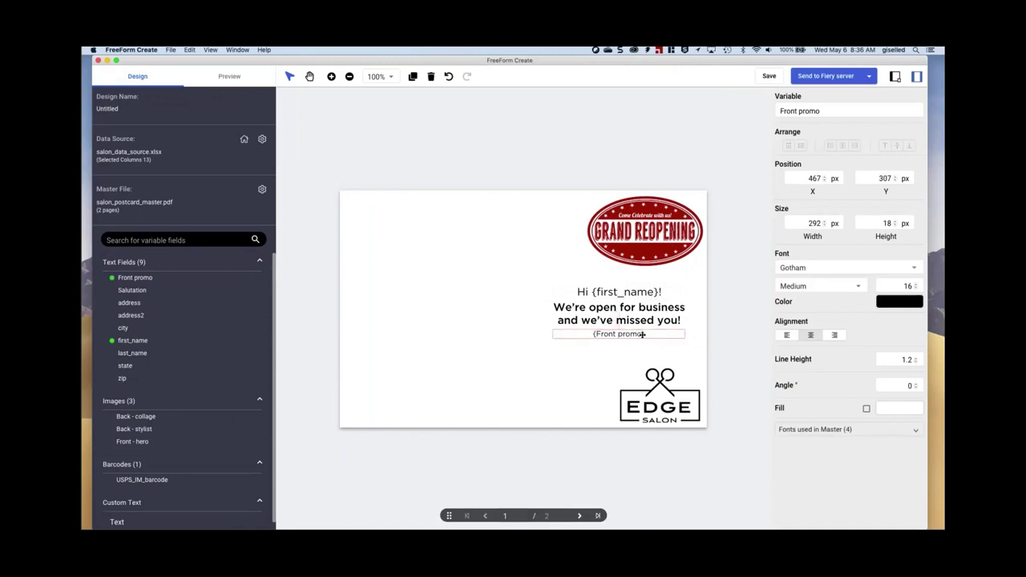
left_click(643, 312, "shift")
left_click(639, 289, "shift")
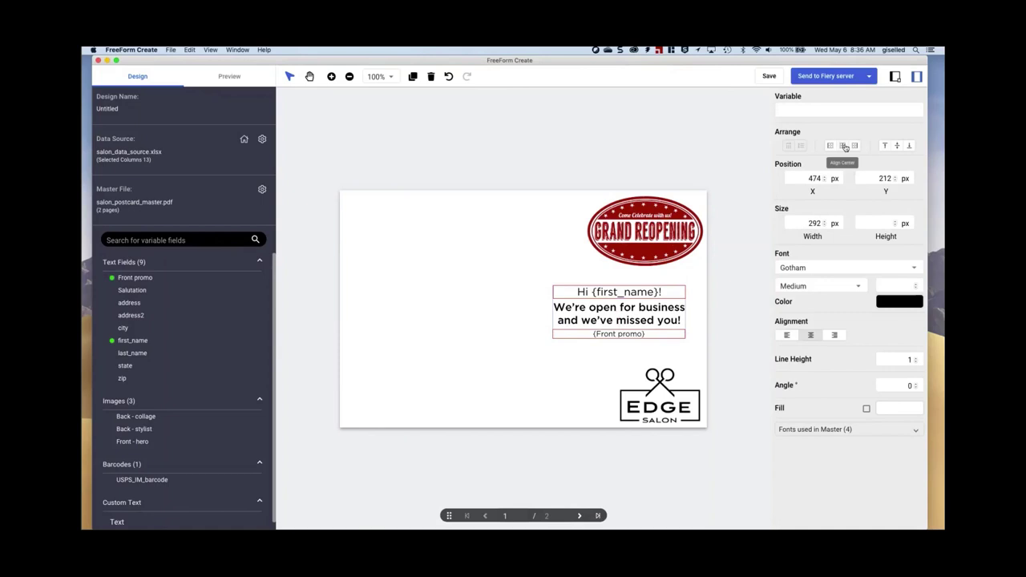
left_click(845, 147)
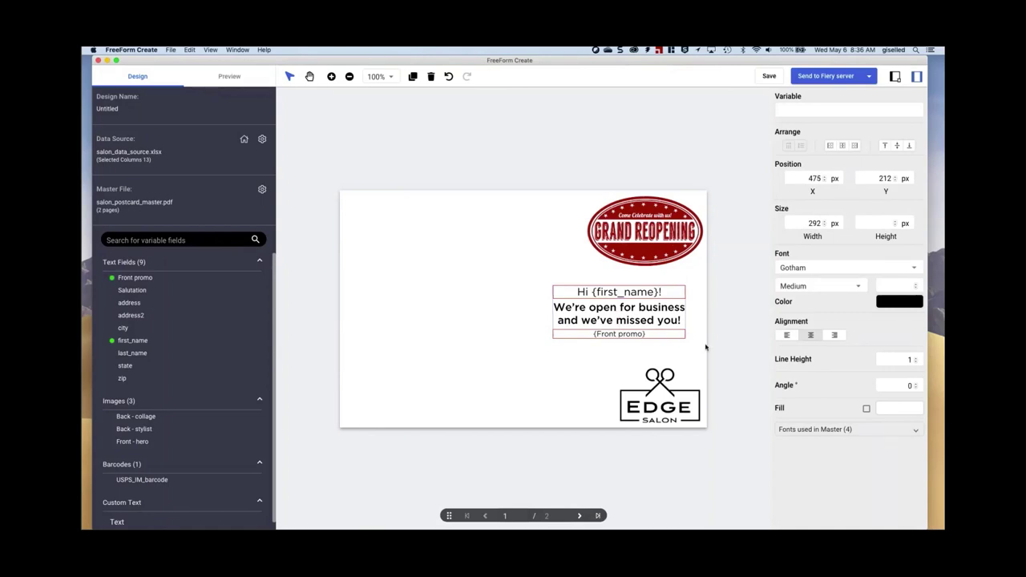
left_click(705, 347)
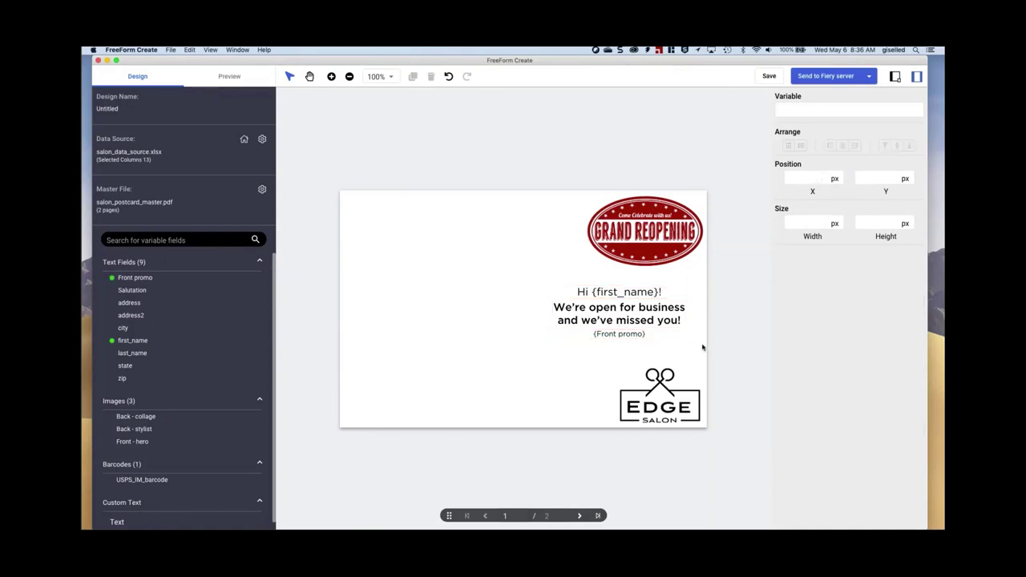
Step: Place the first_name field on page 2 below the return address, left-align it at size 11 and narrow its box to about 192 px
left_click(580, 516)
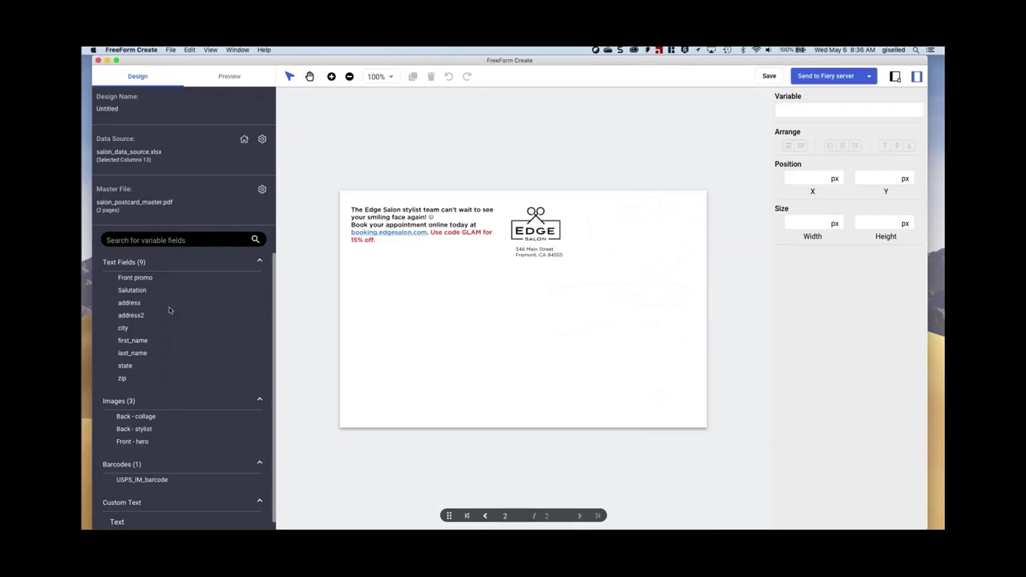
left_click_drag(127, 343, 588, 319)
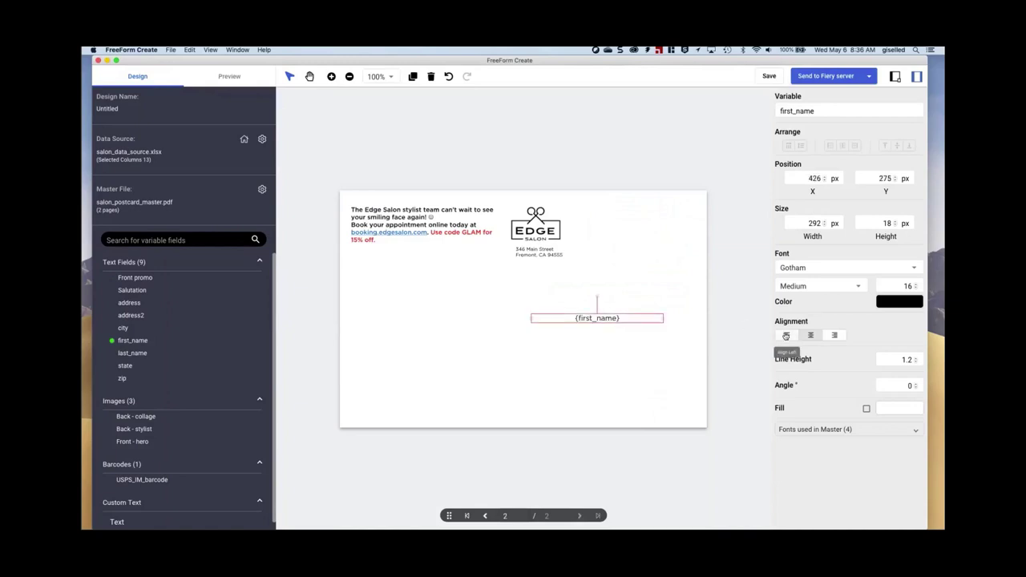
left_click(786, 336)
left_click(908, 287)
double_click(908, 287)
type("11")
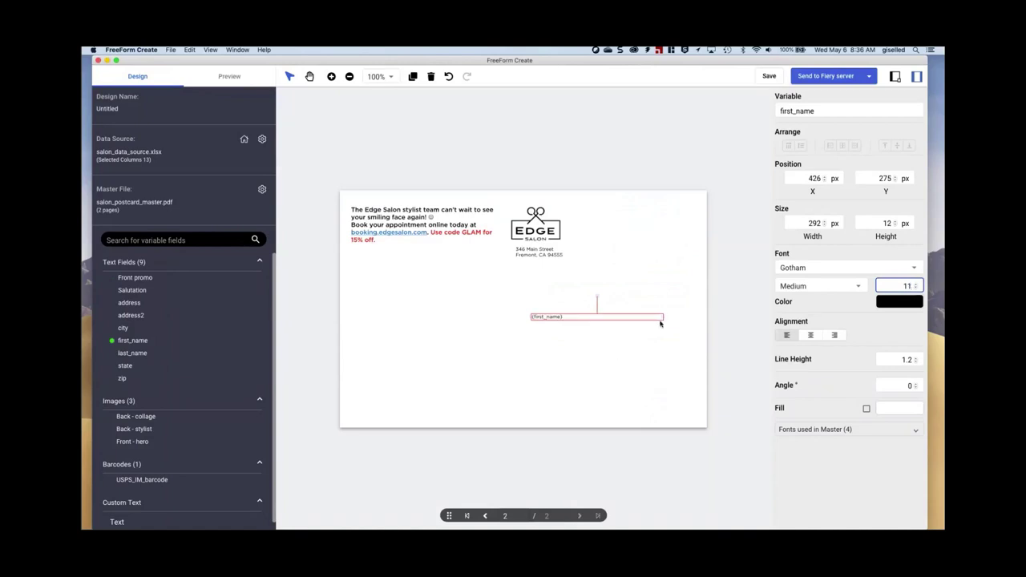
left_click_drag(662, 319, 595, 321)
Step: Complete the mailing block with last_name beside first_name, address and address2 on separate lines, and a "{city}, {state} {zip}" line, removing leading spaces
left_click_drag(121, 353, 598, 323)
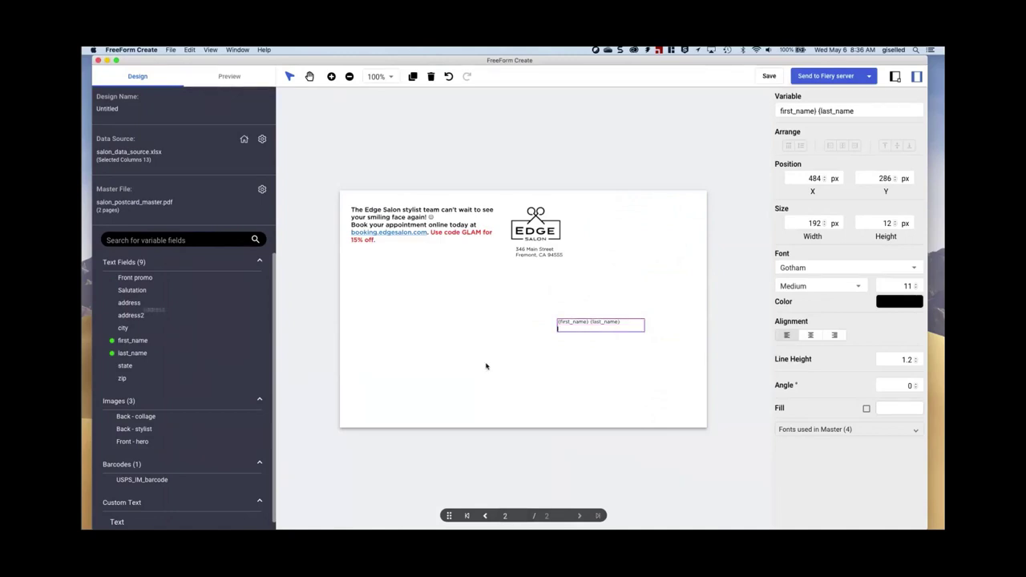
left_click_drag(614, 337, 610, 332)
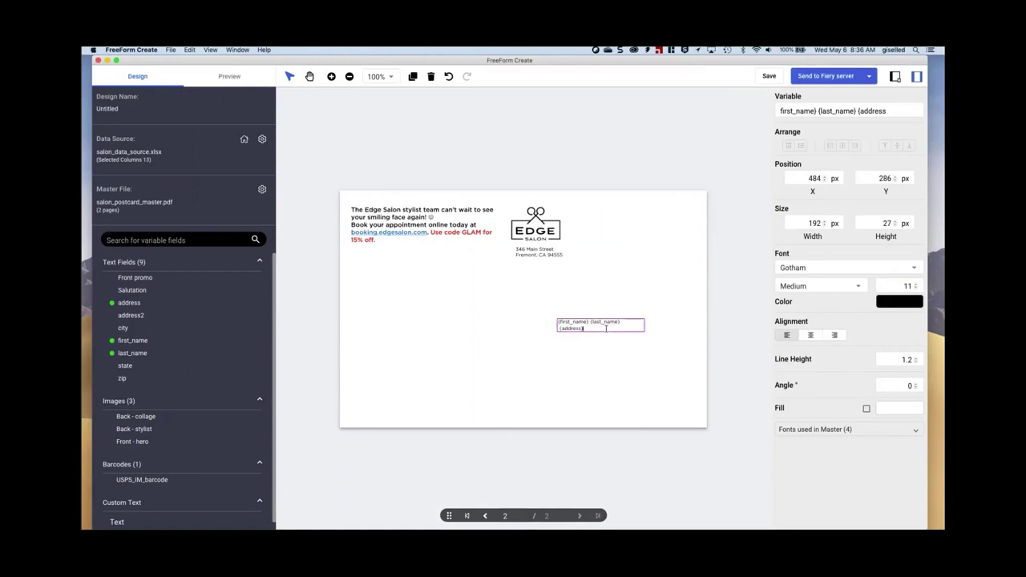
left_click_drag(138, 315, 597, 335)
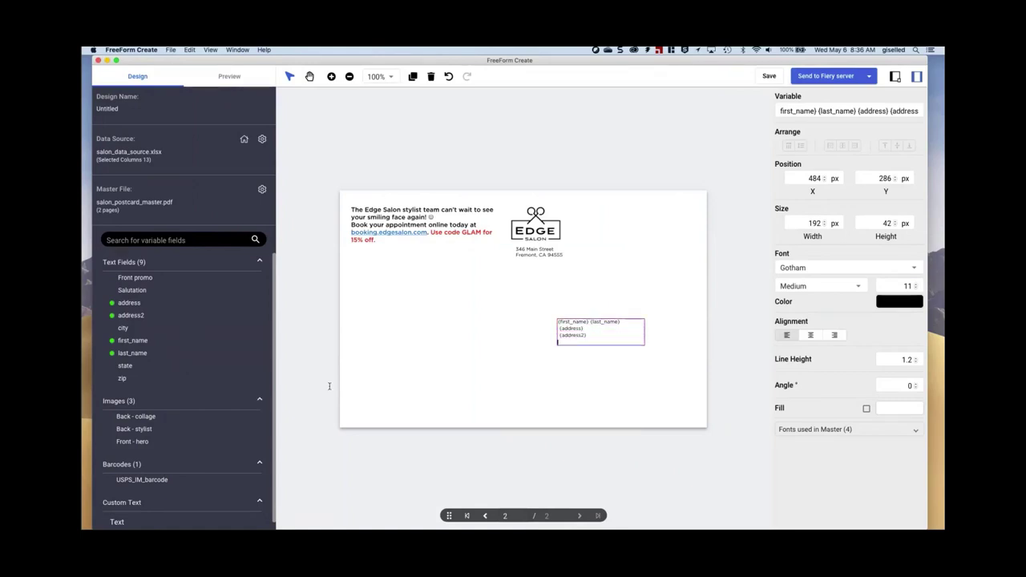
left_click_drag(123, 329, 572, 348)
left_click_drag(125, 366, 596, 348)
left_click_drag(120, 378, 599, 343)
type(",")
key("super+Left")
key("Up")
Step: Set the line height of the mailing address block to 1.0
left_click(647, 353)
left_click(596, 336)
left_click(907, 360)
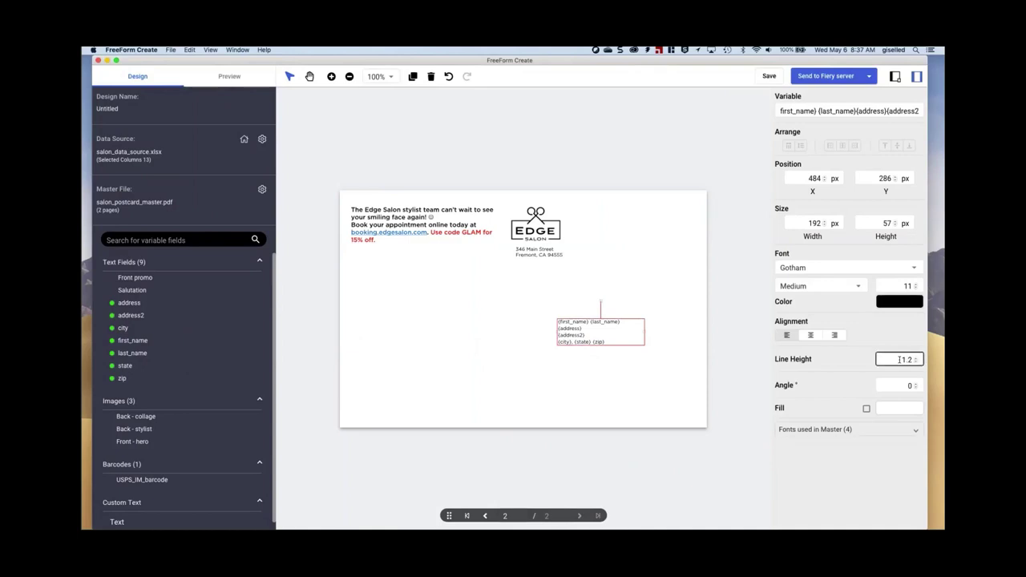
type("1.0")
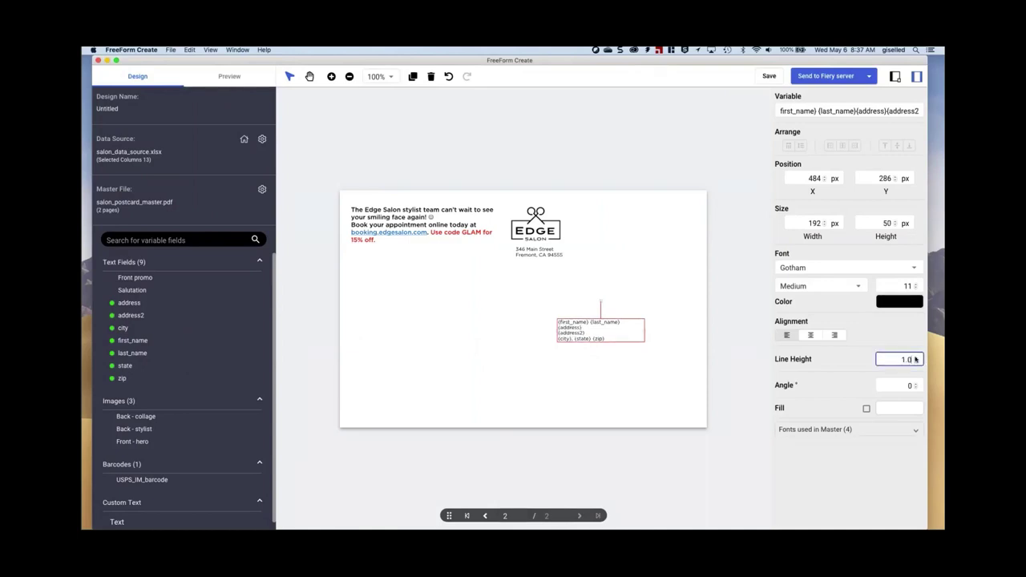
left_click(468, 395)
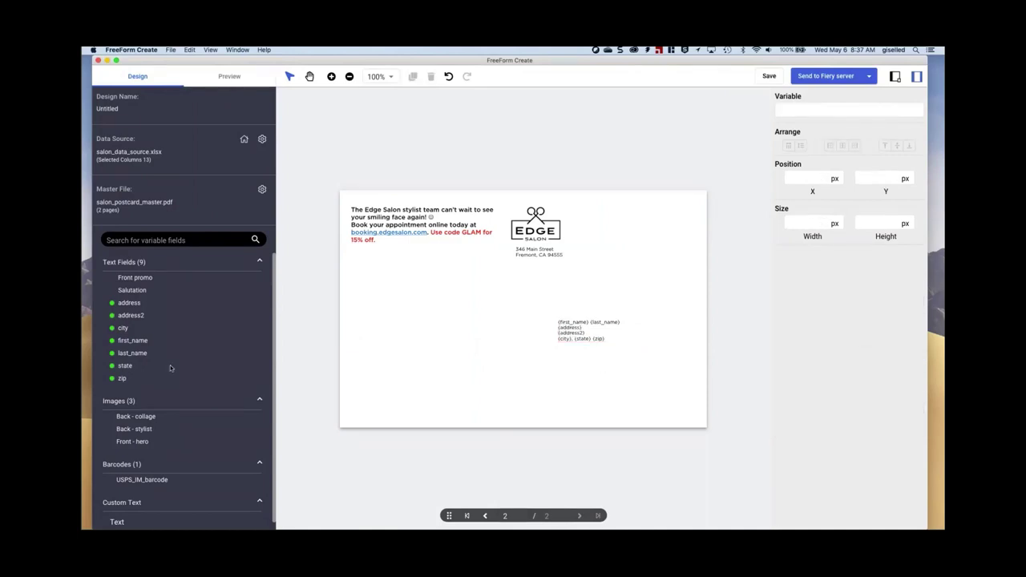
Step: Add the USPS_IM_barcode field as a USPS Intelligent Mail barcode and move it below the address block to about X 455, Y 478 px
left_click_drag(152, 479, 581, 387)
left_click(830, 268)
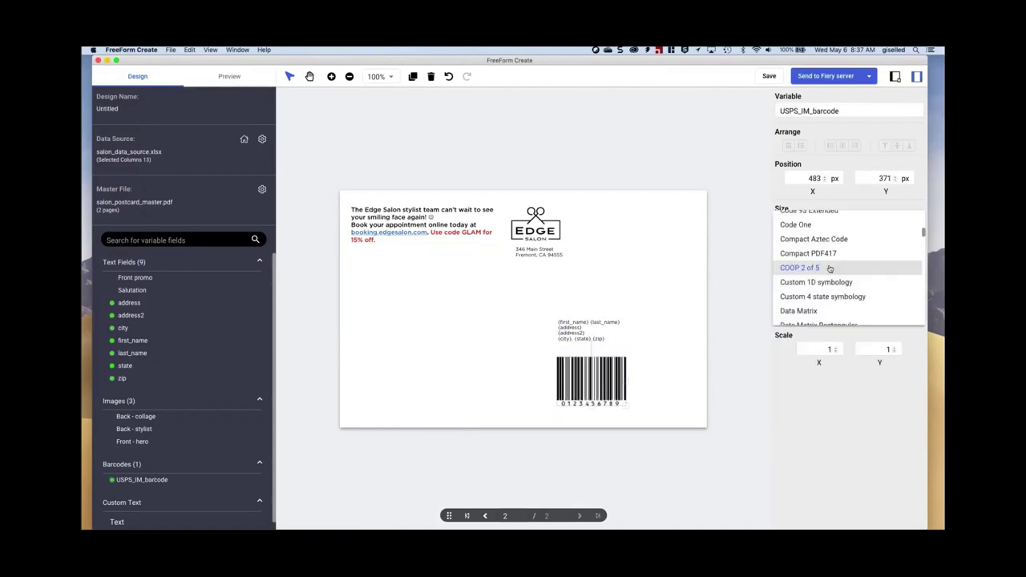
scroll(830, 269, "down", 10)
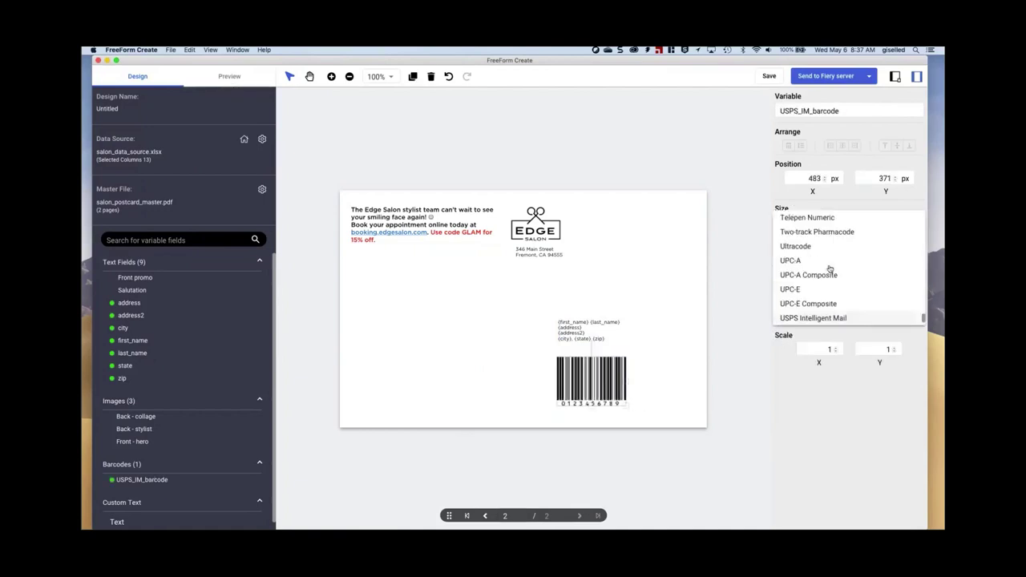
left_click(810, 317)
left_click_drag(640, 364, 630, 410)
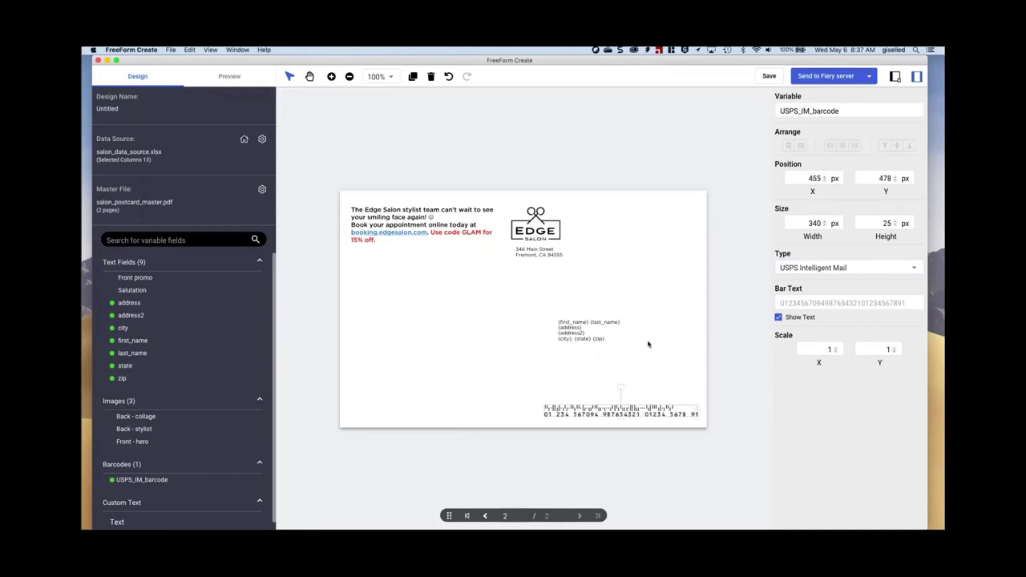
left_click(675, 343)
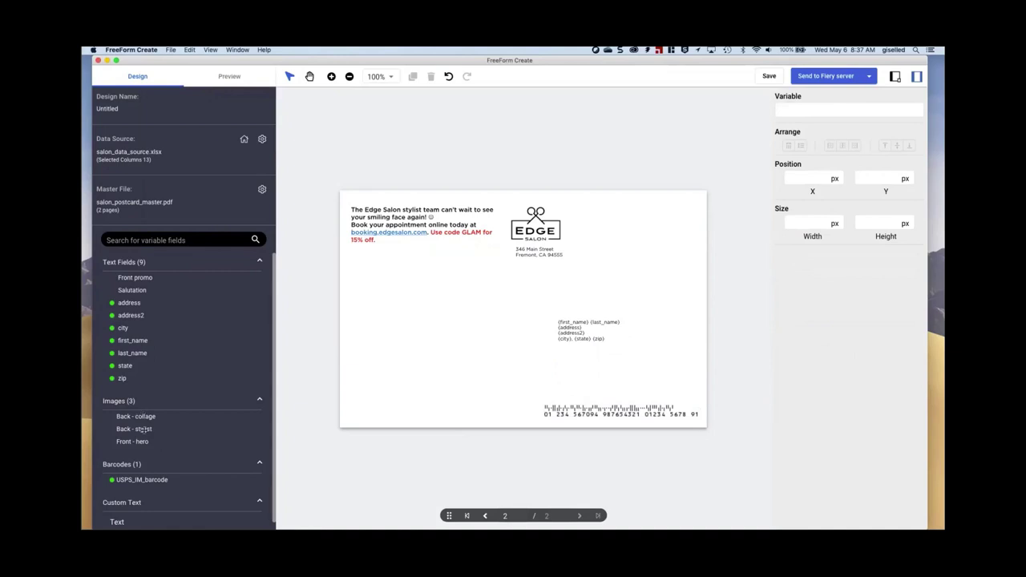
Step: Place the Back - stylist image below the booking text and enlarge it proportionally to about 313 × 195 px
left_click_drag(136, 430, 372, 265)
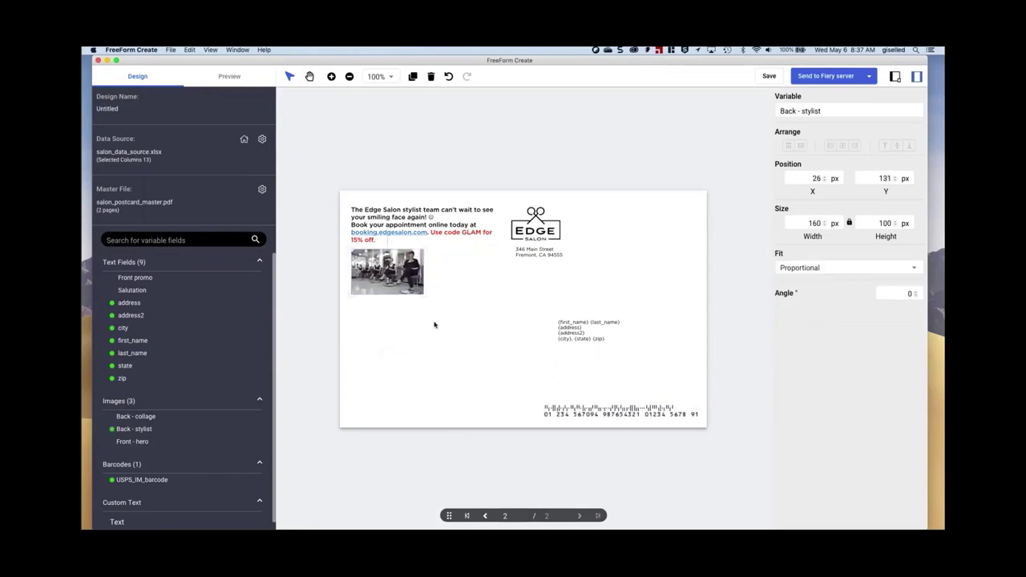
left_click_drag(425, 296, 486, 343)
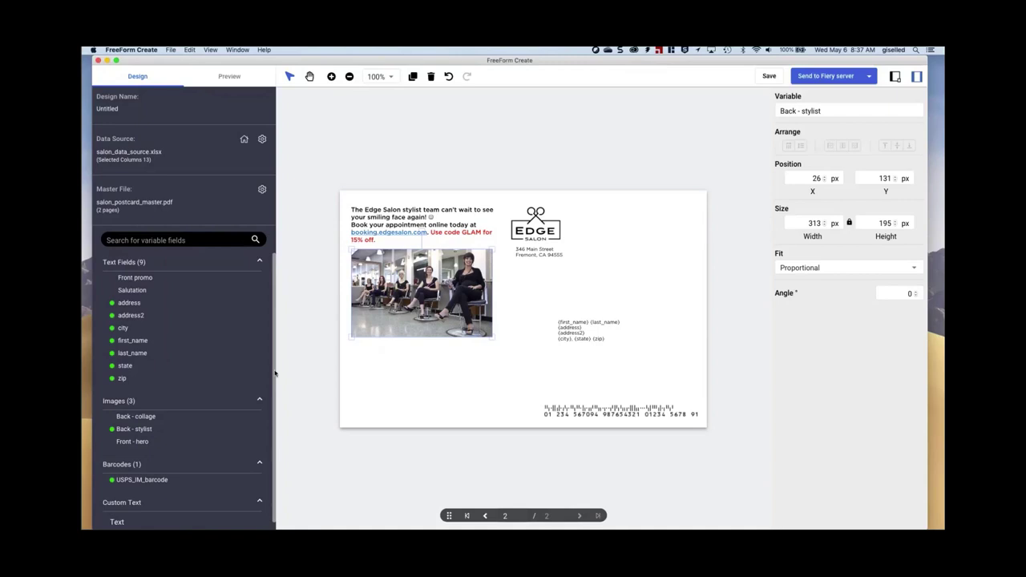
left_click(429, 388)
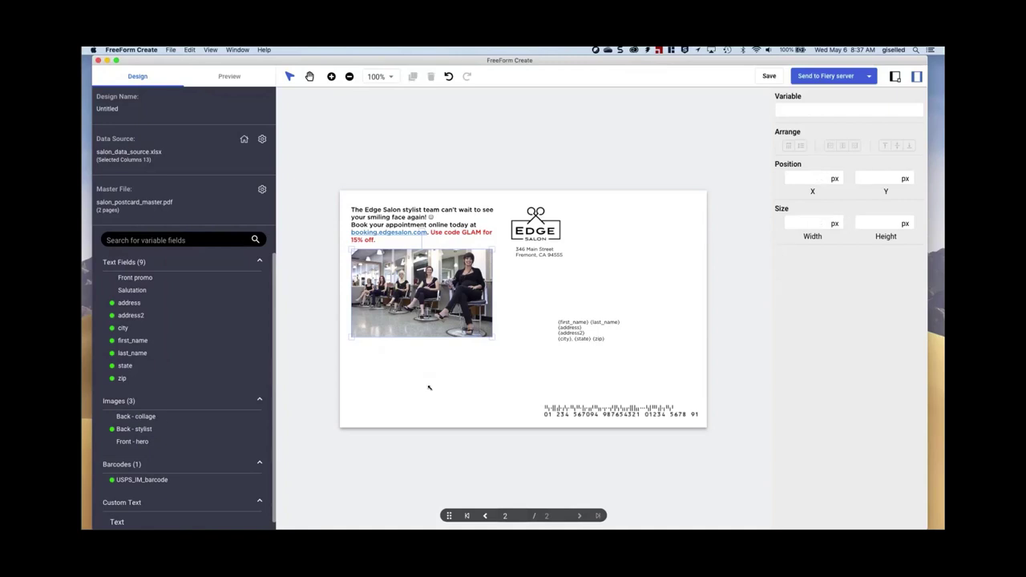
Step: Place the Back - collage image below the stylist image at about 312 × 156 px and left-align the two images
left_click_drag(456, 408, 496, 409)
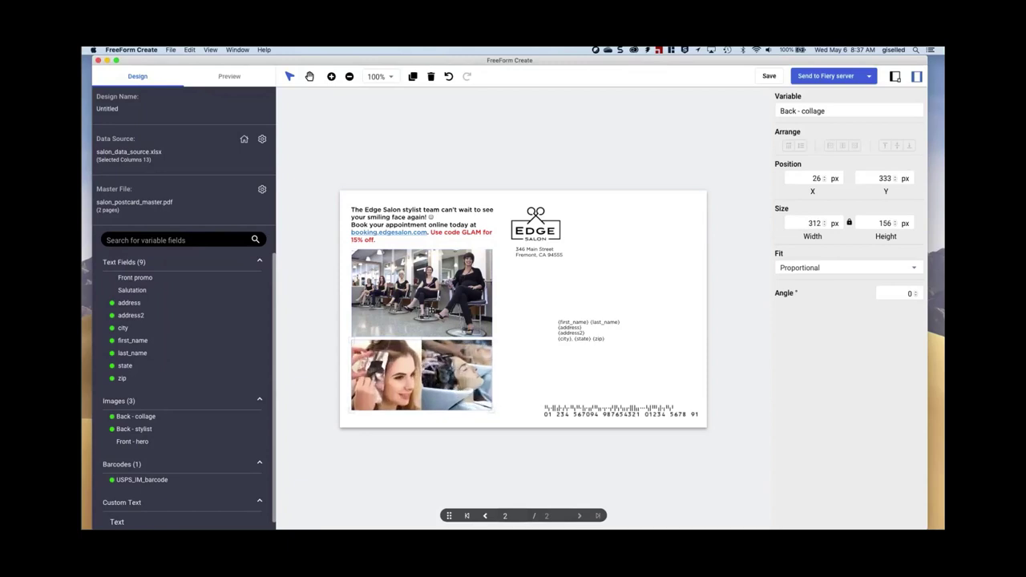
left_click(433, 307, "shift")
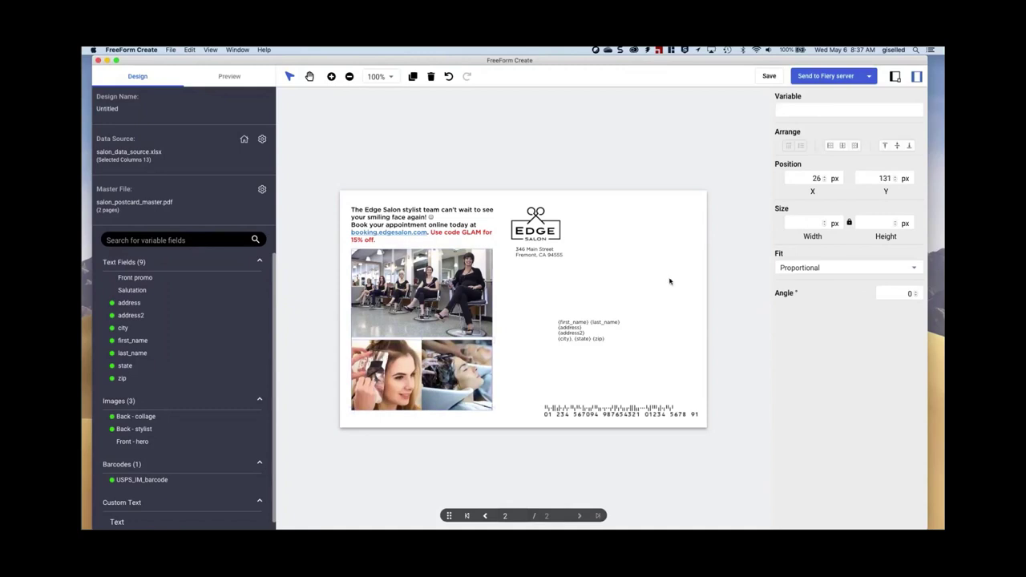
left_click(833, 148)
left_click(522, 303)
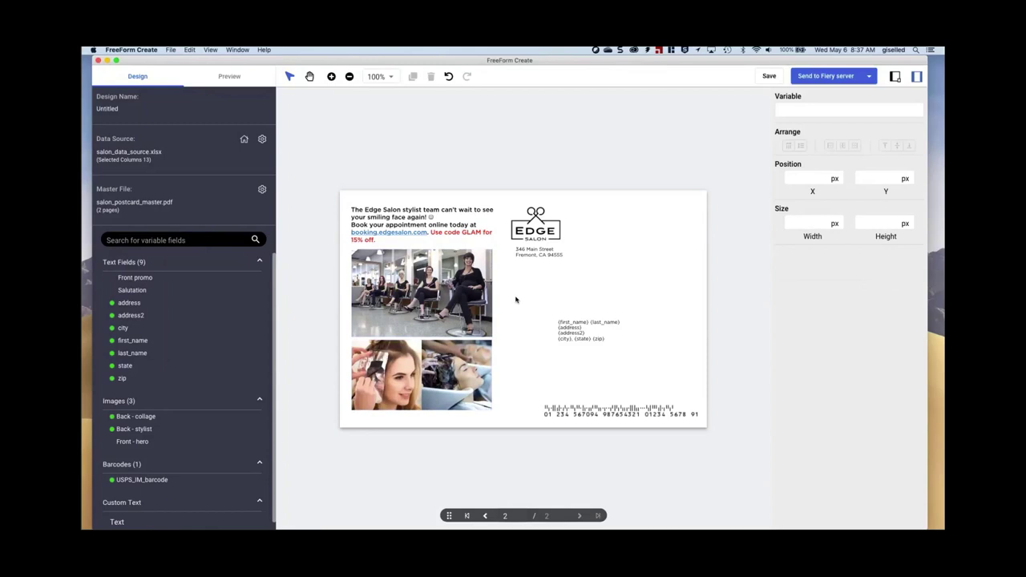
Step: Place the Front - hero image on the empty half of page 1, scaled to about 383 × 493 px
left_click(485, 516)
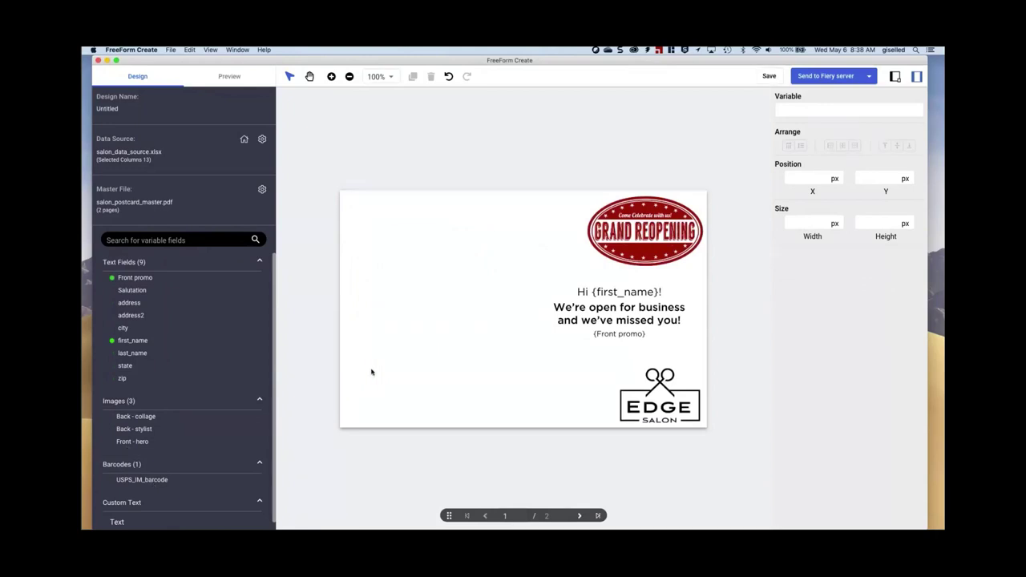
left_click_drag(405, 301, 378, 226)
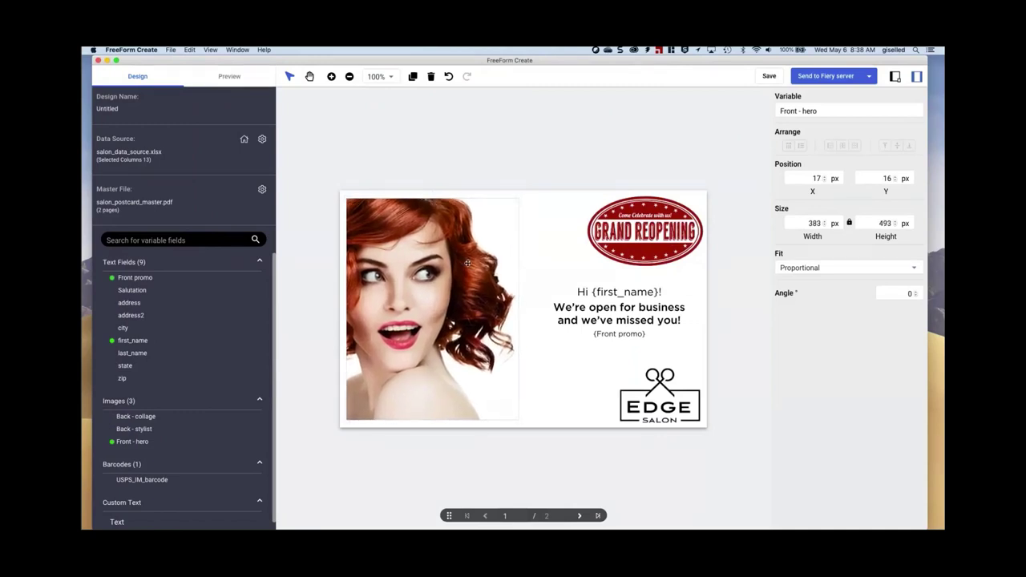
left_click(540, 338)
Step: Preview both sides of the postcard for the second record (Mr) and the first record (Ms), and return to the design
left_click(228, 77)
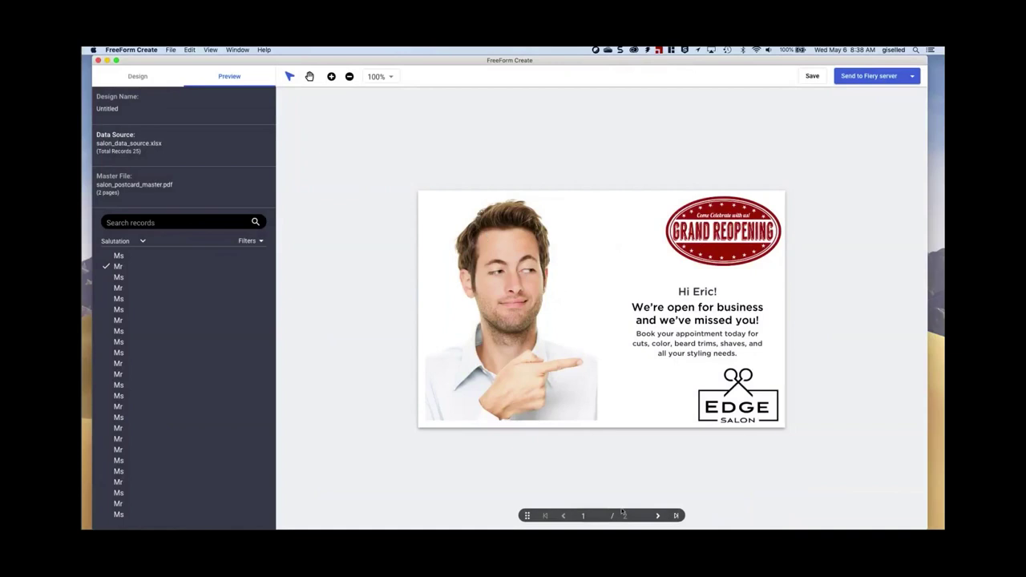
left_click(657, 515)
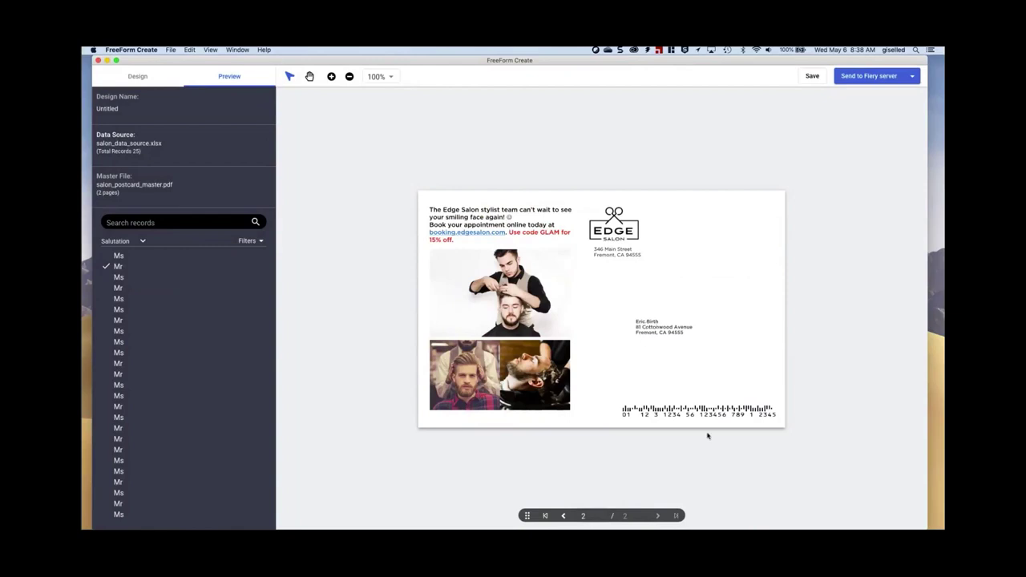
left_click(119, 256)
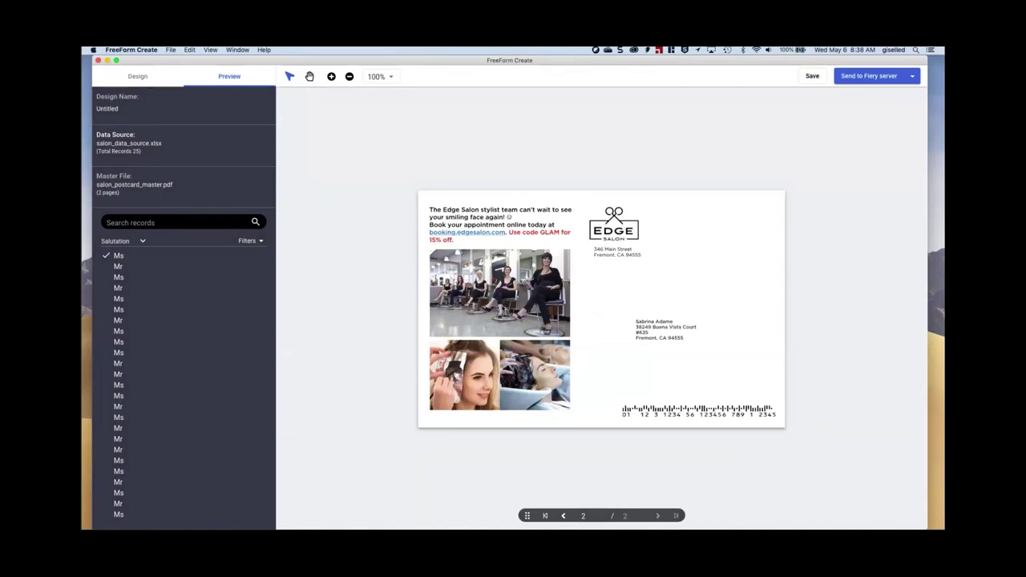
left_click(563, 516)
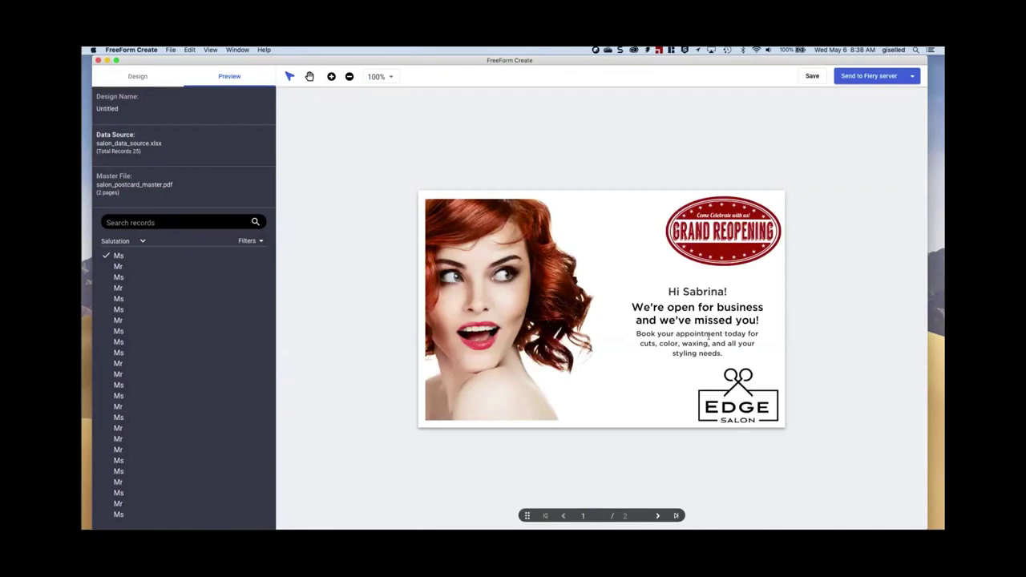
left_click(137, 76)
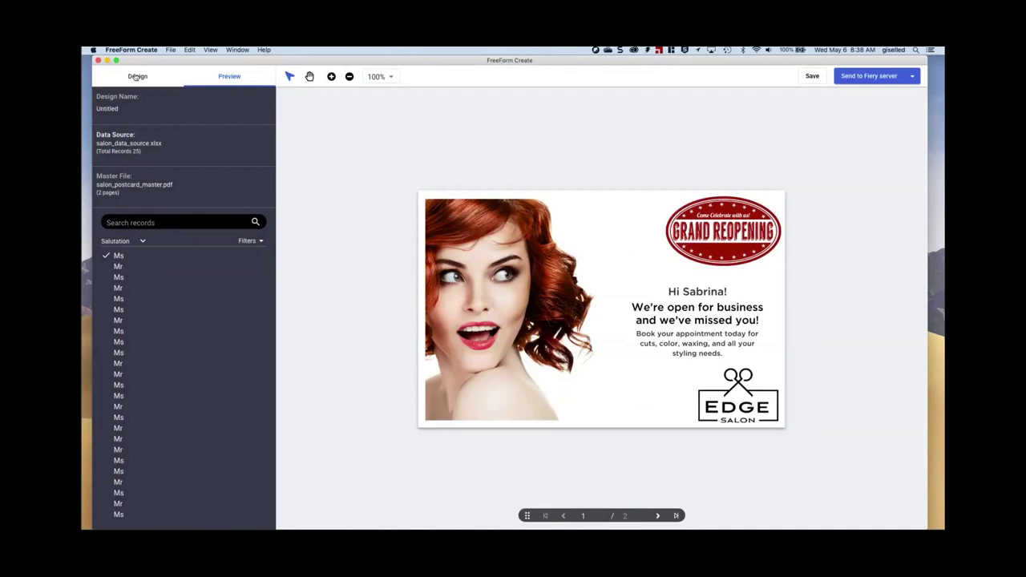